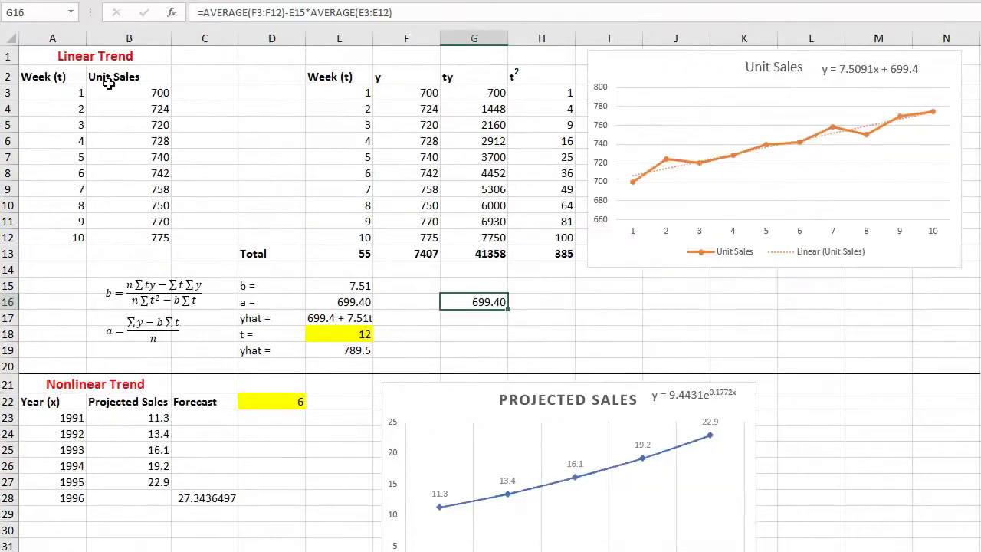
- Cycle past the car-count and quarterly production sheets to the sheet holding the Naïve table
scroll(158, 417, down, 6)
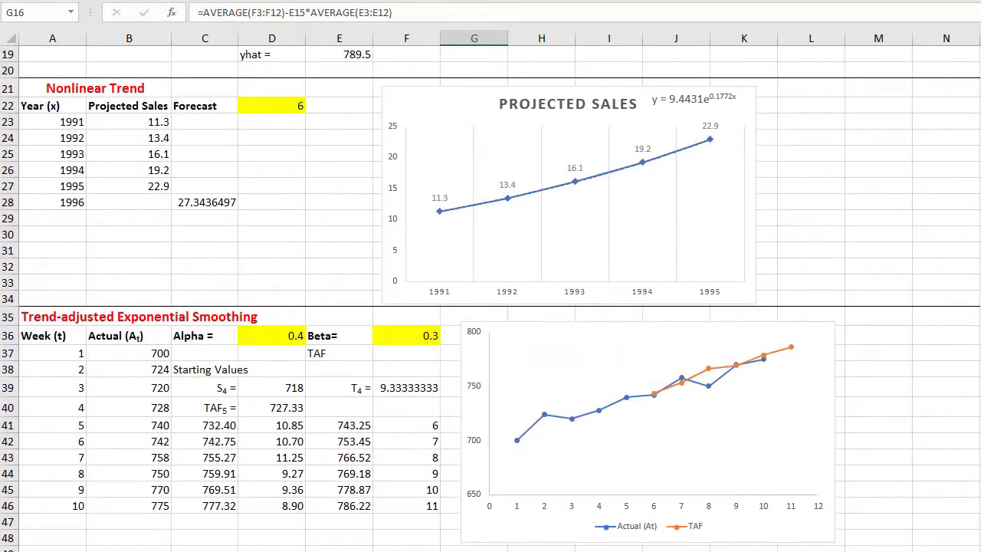
key(ctrl+Page_Down)
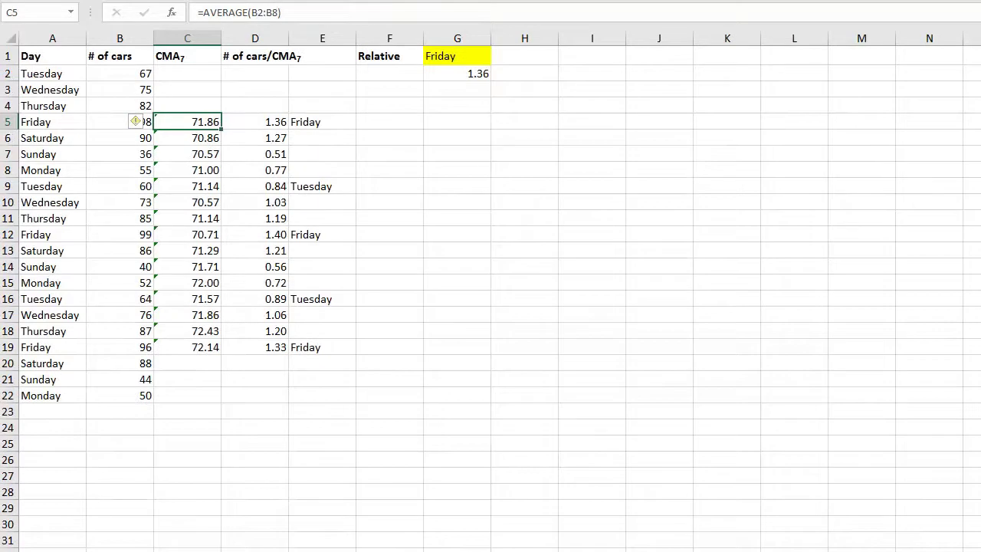
key(ctrl+Page_Down)
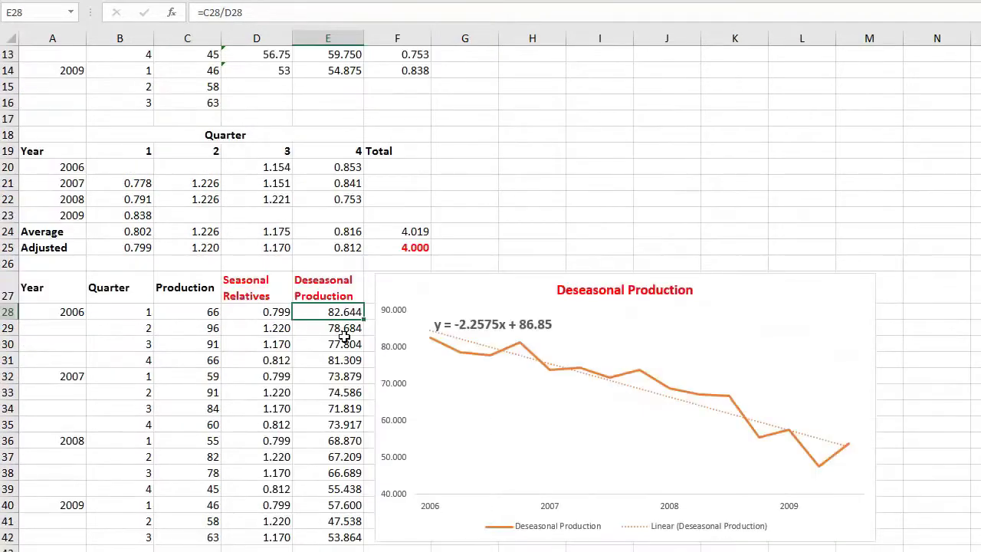
scroll(345, 338, up, 4)
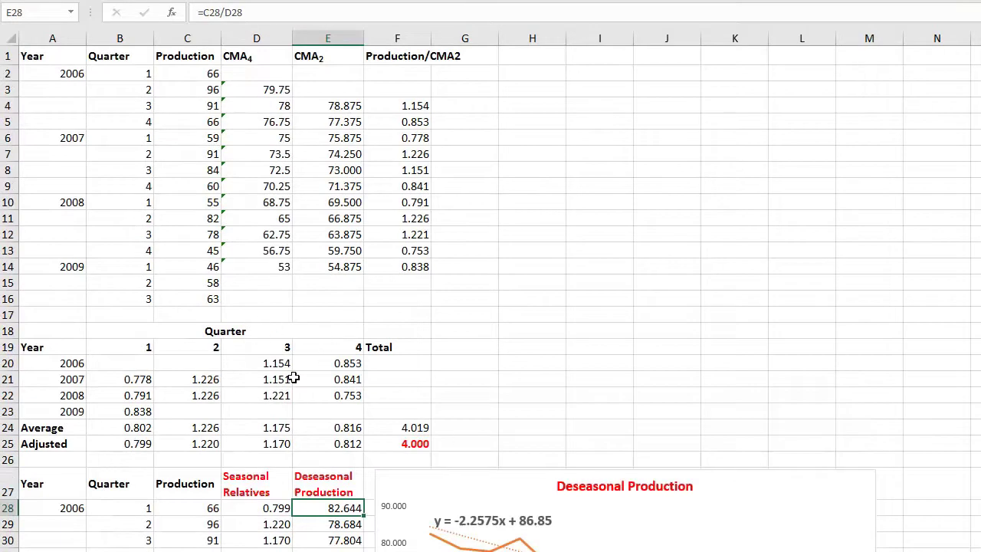
scroll(260, 394, down, 2)
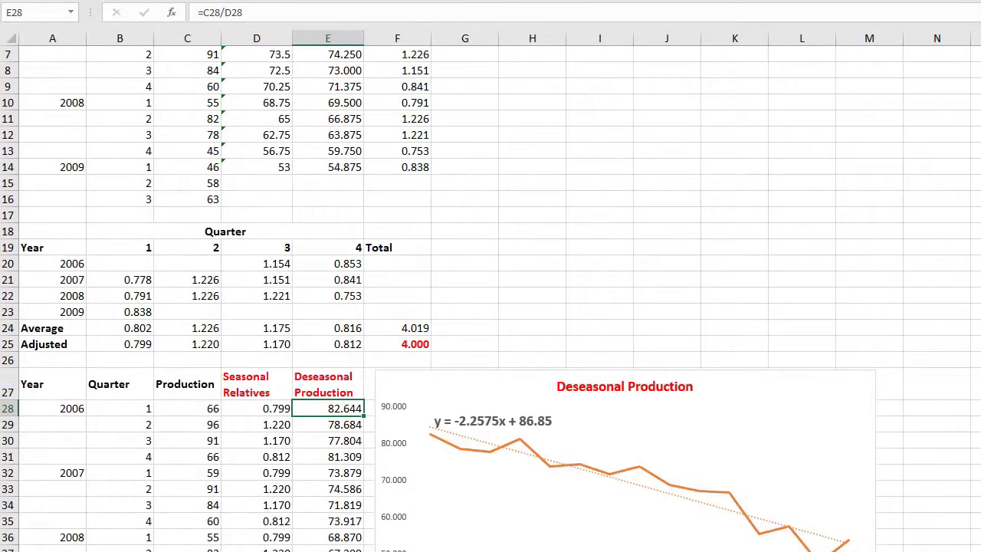
key(ctrl+Page_Down)
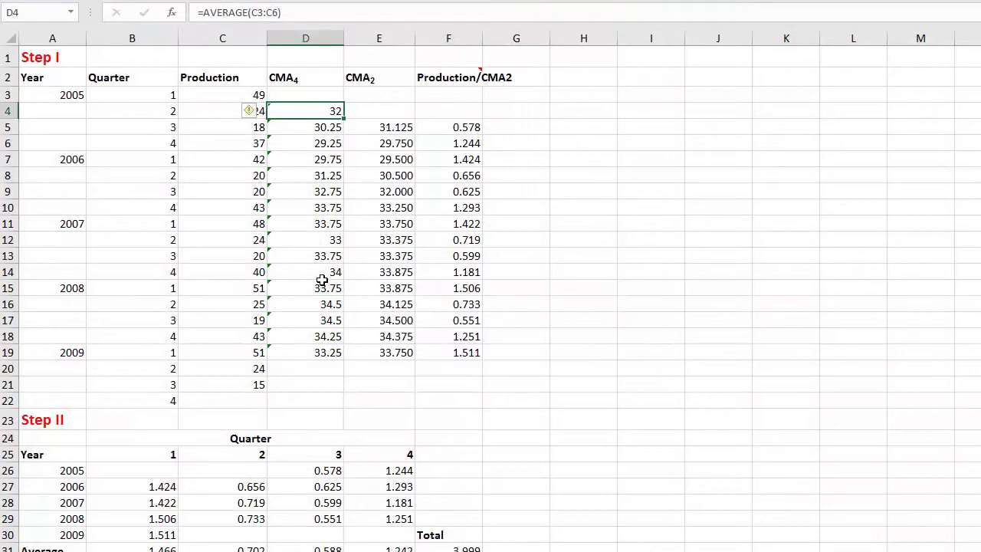
scroll(322, 281, down, 11)
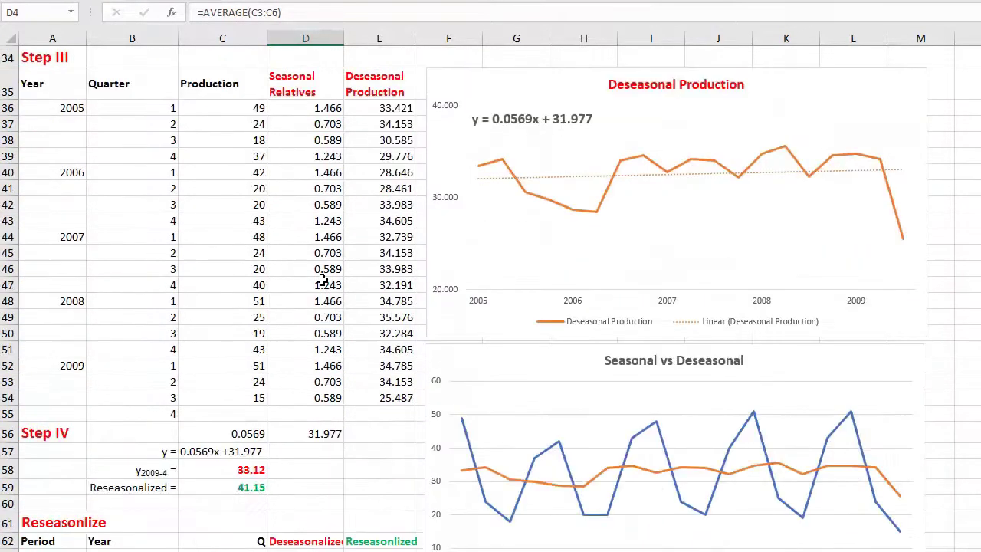
scroll(322, 280, down, 11)
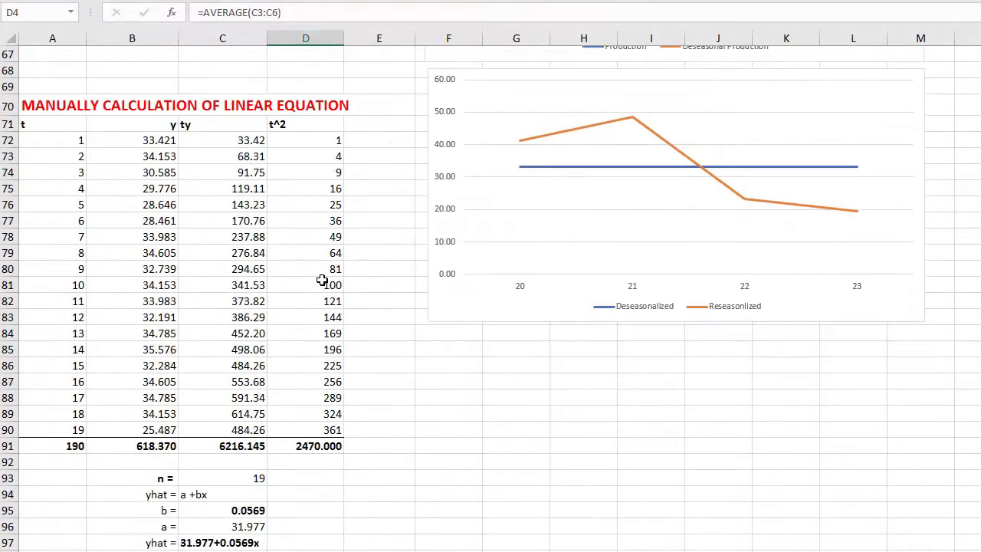
scroll(322, 281, up, 20)
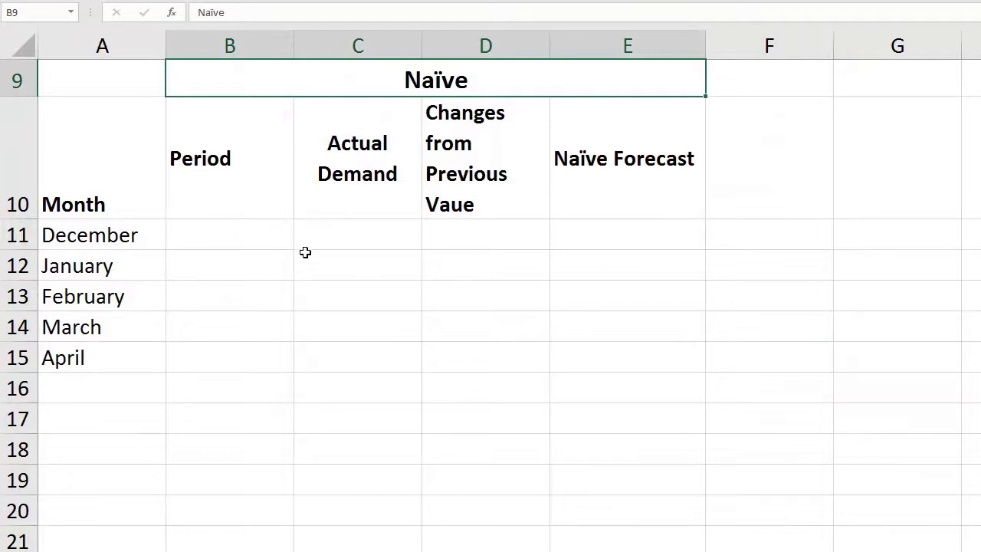
- Enter t in B11 for December and t+1 in B12 for January
click(222, 237)
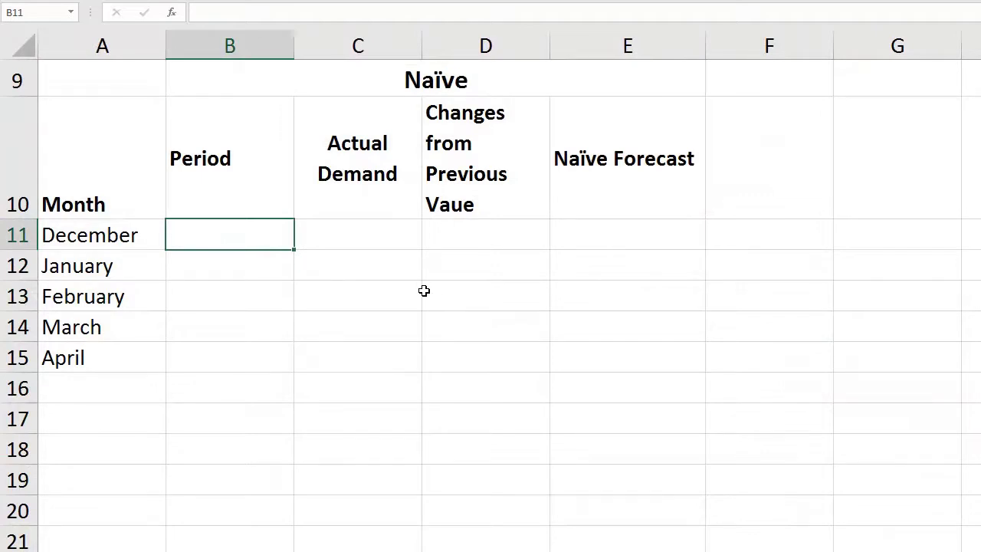
click(73, 234)
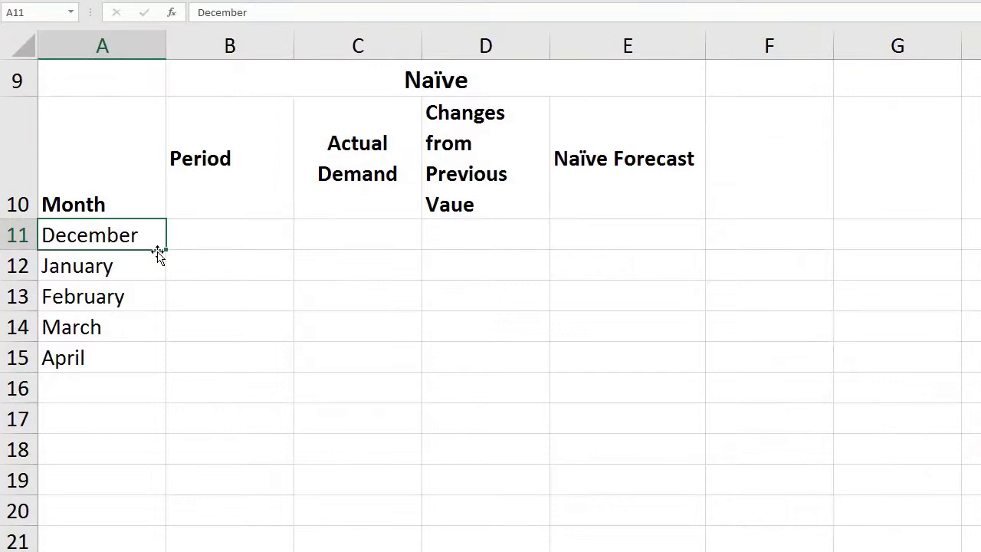
click(212, 231)
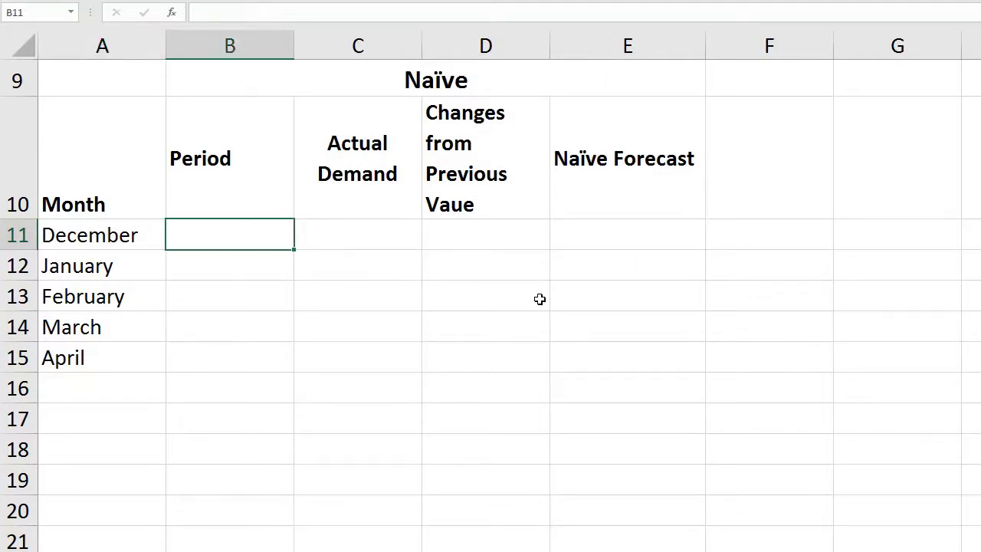
text(t)
key(Return)
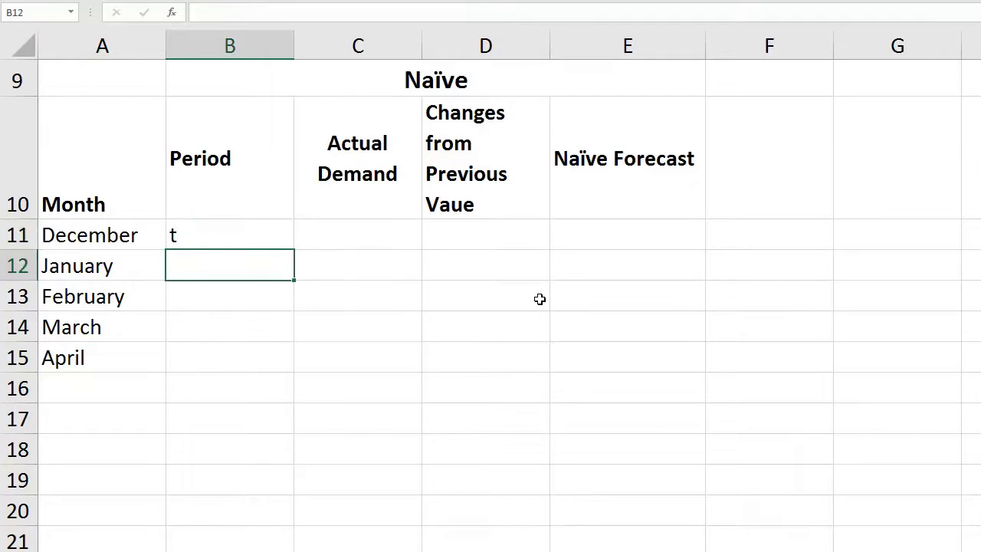
text(t+1)
key(Return)
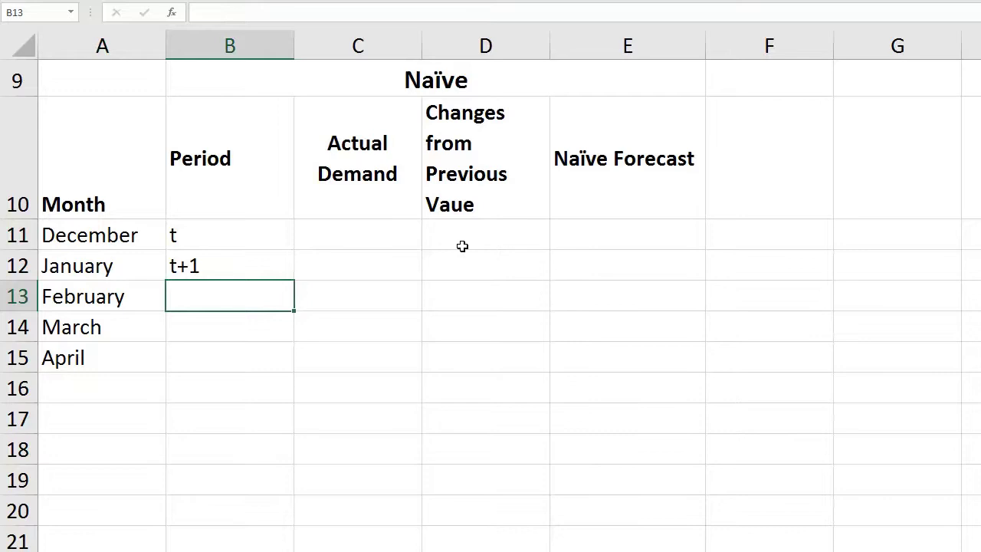
click(346, 232)
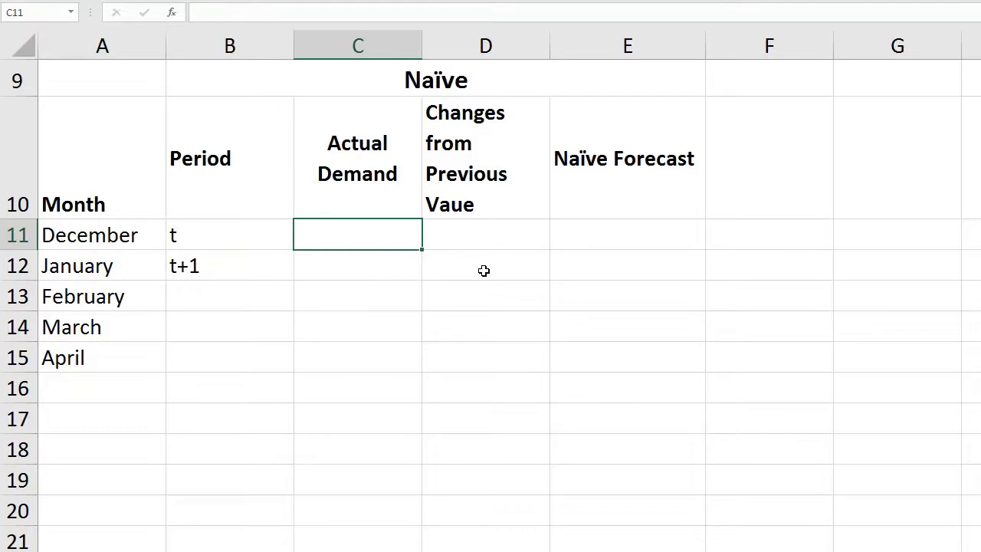
- Enter 50 as December's actual demand in C11
text(50)
key(Return)
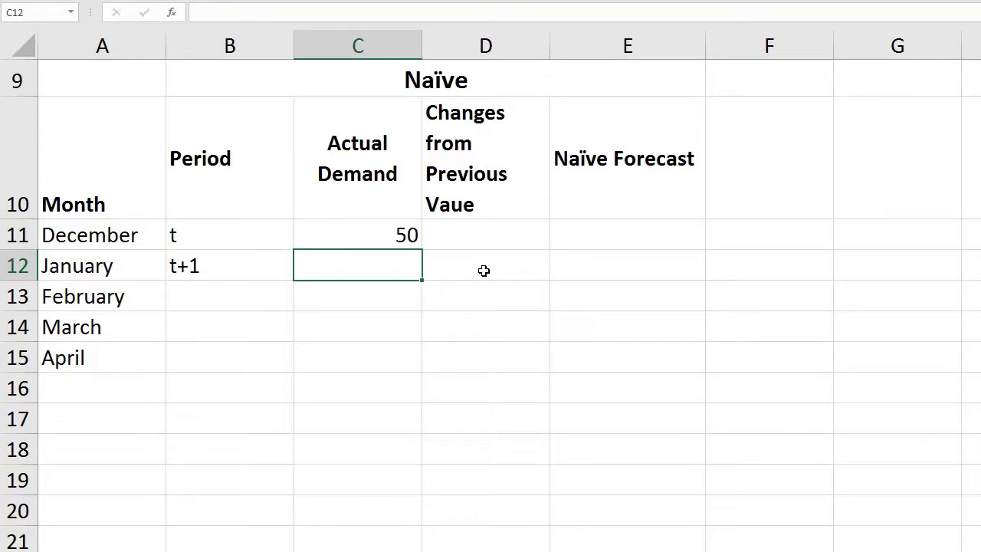
key(Up)
key(Left)
key(Right)
key(Right)
key(Left)
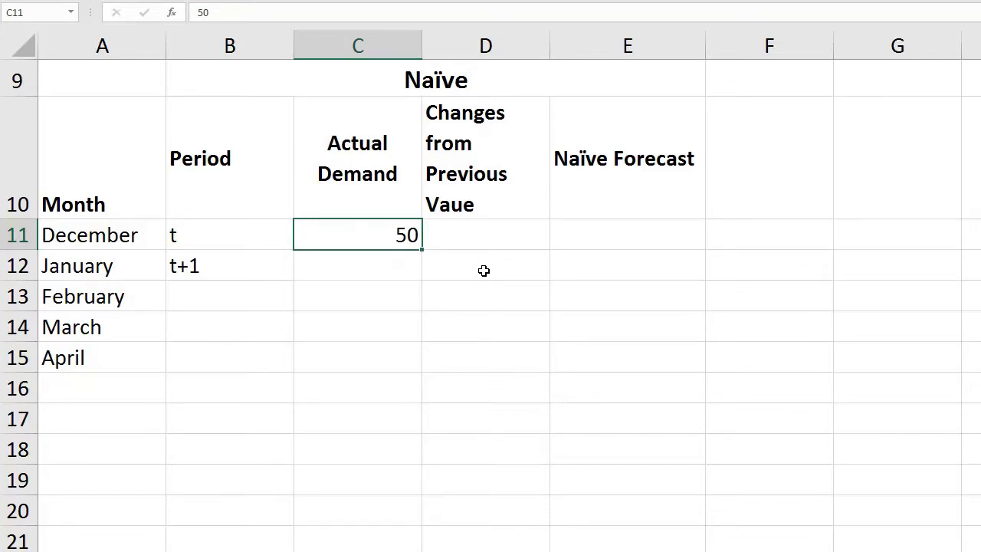
key(Right)
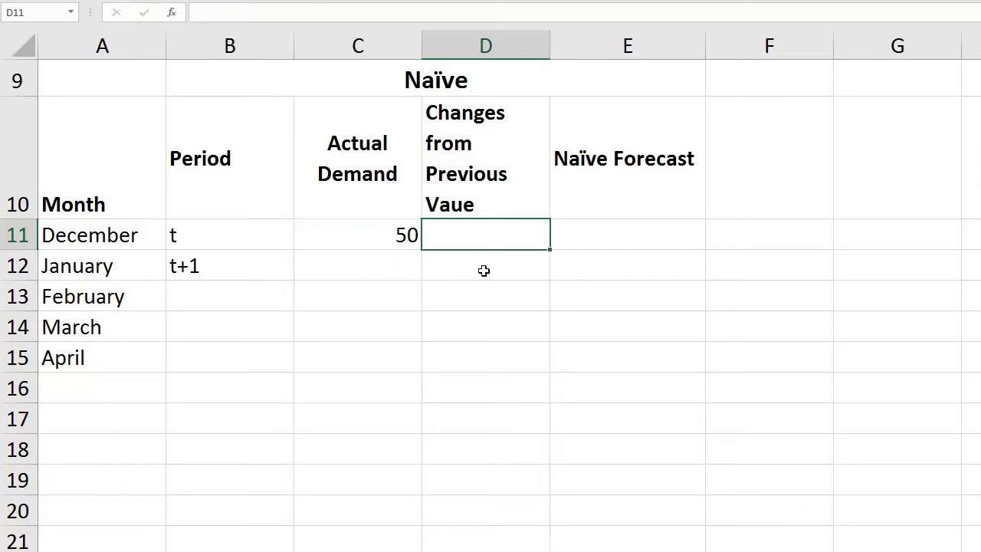
key(Right)
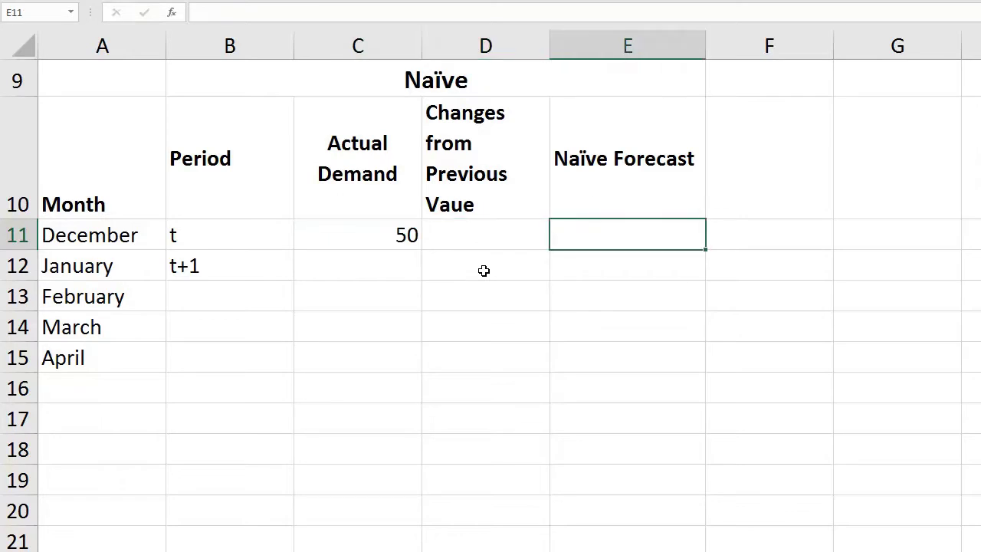
key(Down)
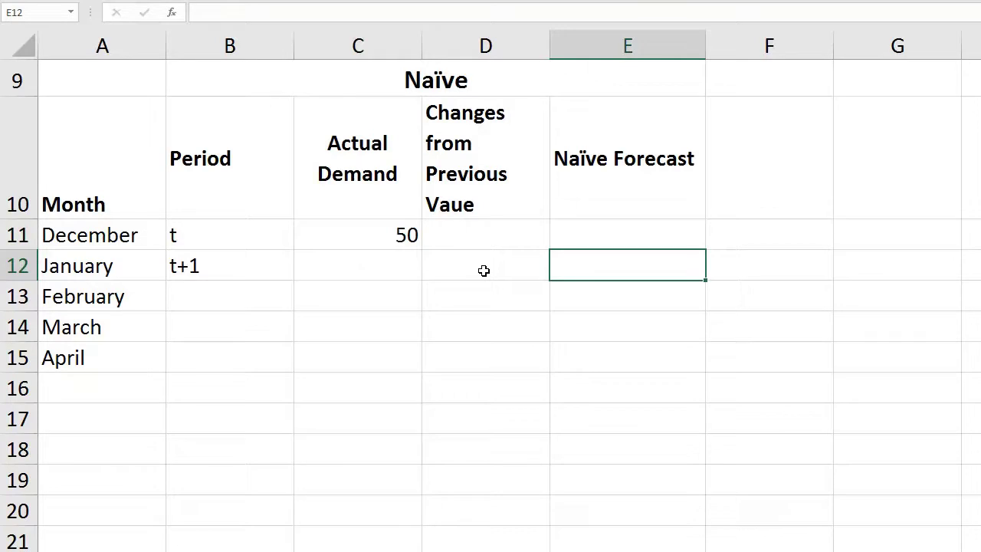
- Set January's naïve forecast in E12 to =C11, showing 50
text(=)
key(Left)
key(Left)
key(Up)
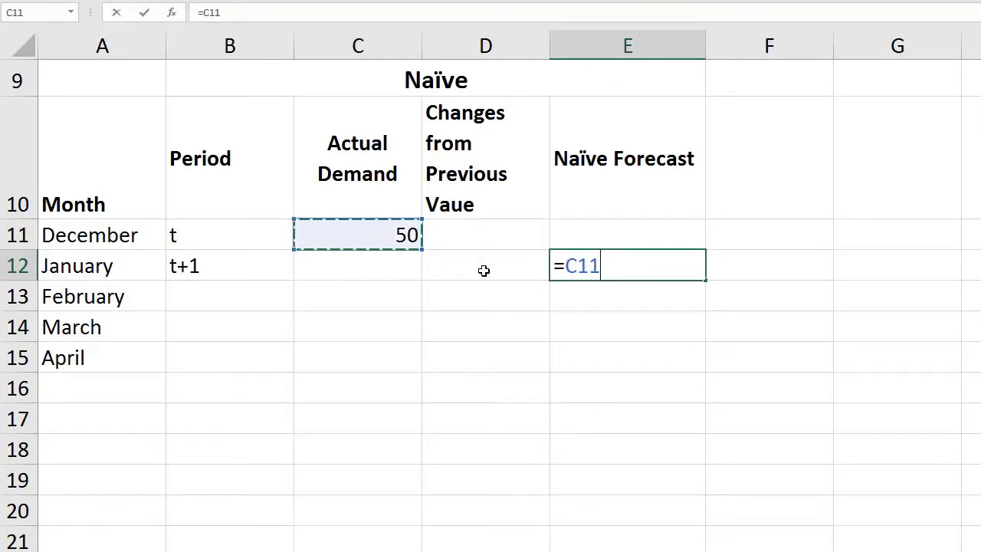
key(Return)
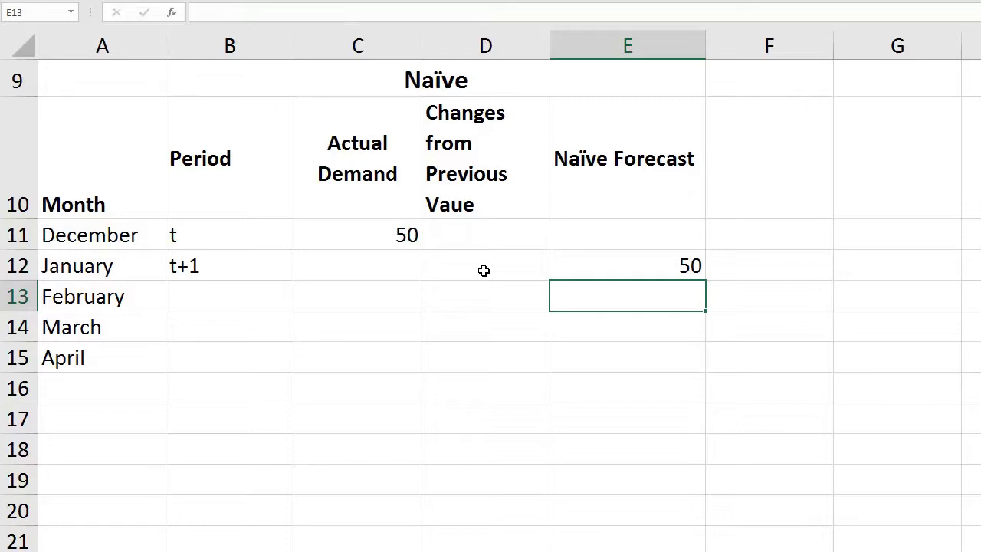
click(371, 230)
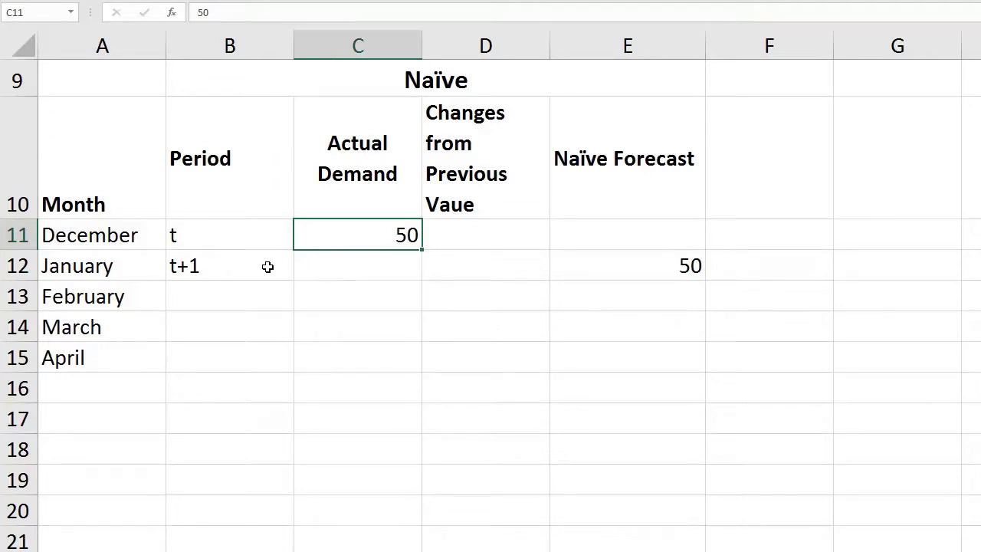
- Overtype B12 with t, B11 with t-1 and B13 with t+1
click(186, 264)
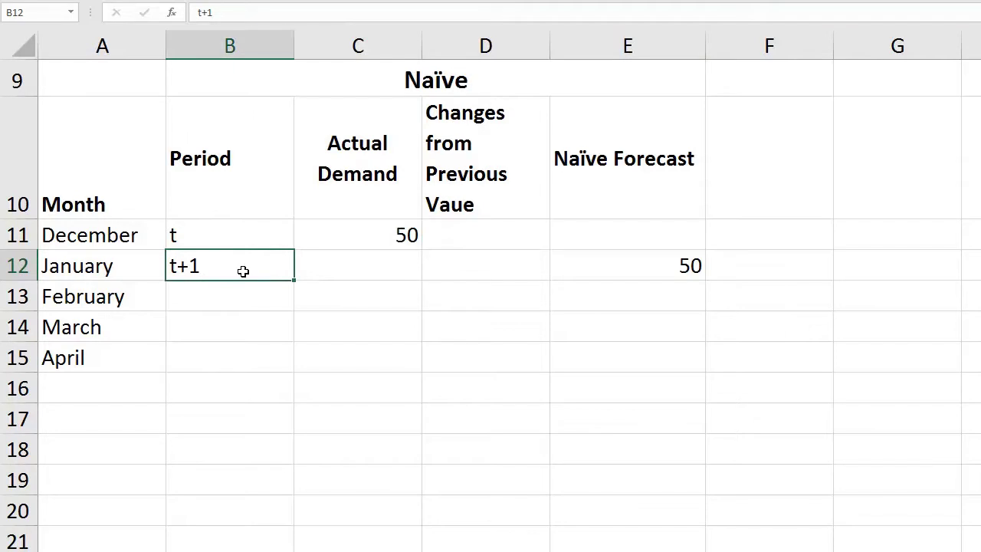
text(t)
key(Up)
text(t-1)
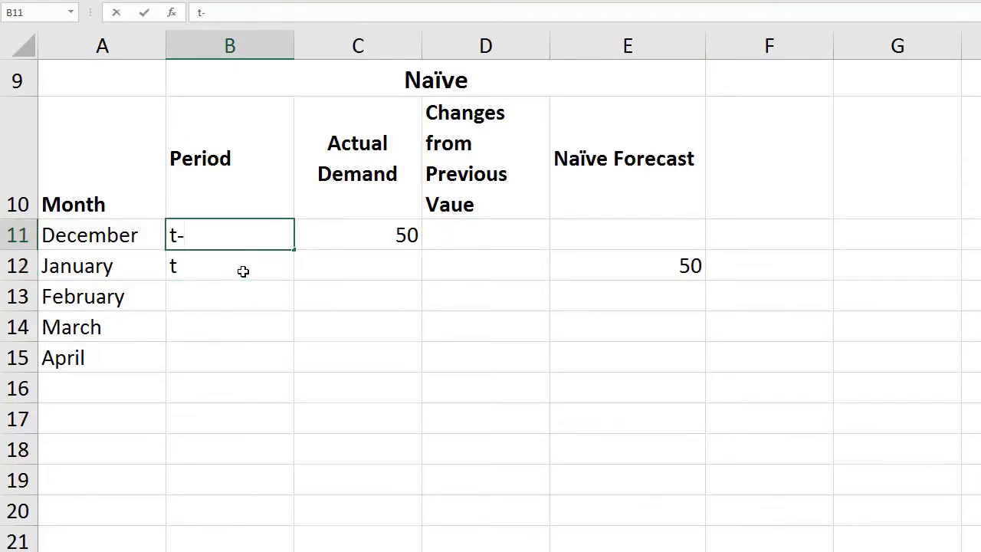
key(Return)
key(Return)
text(t_)
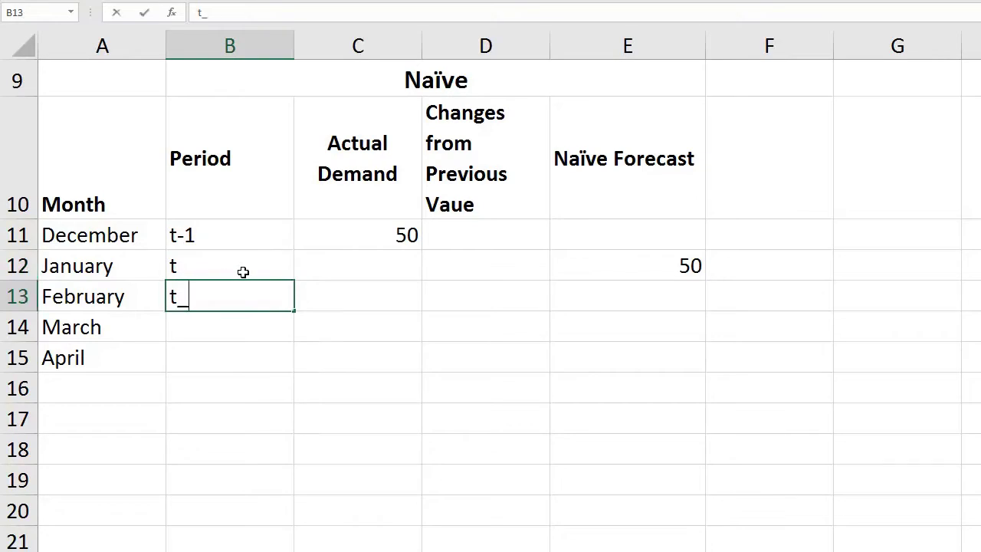
key(BackSpace)
text(+1)
key(Return)
key(Up)
key(Right)
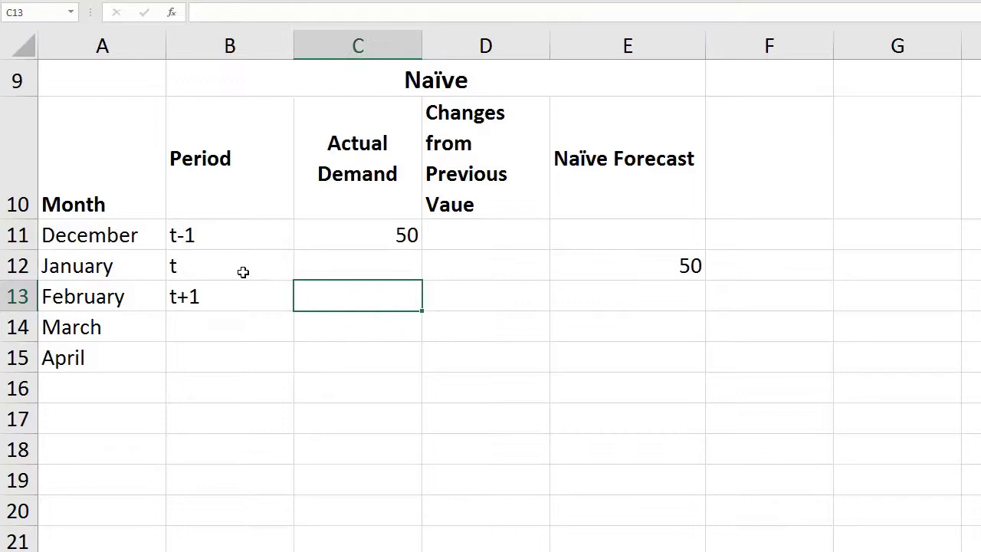
key(Up)
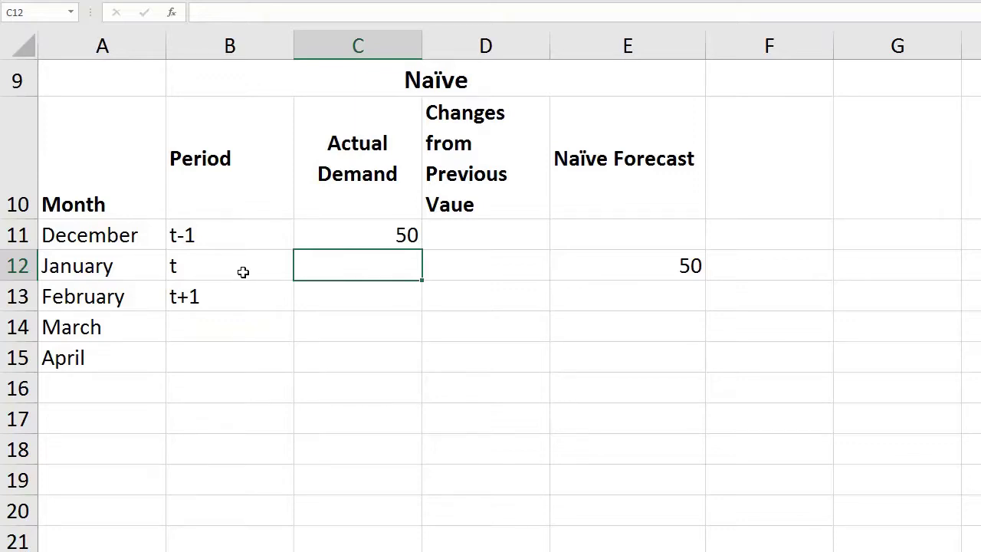
- Enter 53 as January's actual demand in C12
text(53)
key(Return)
key(Up)
key(Left)
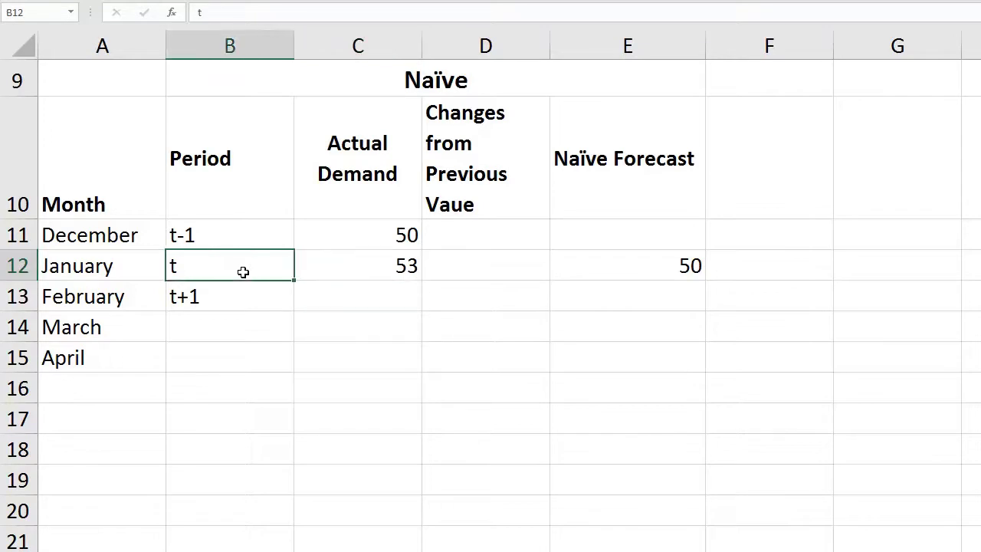
key(Down)
key(Left)
key(Right)
key(Right)
key(Right)
key(Up)
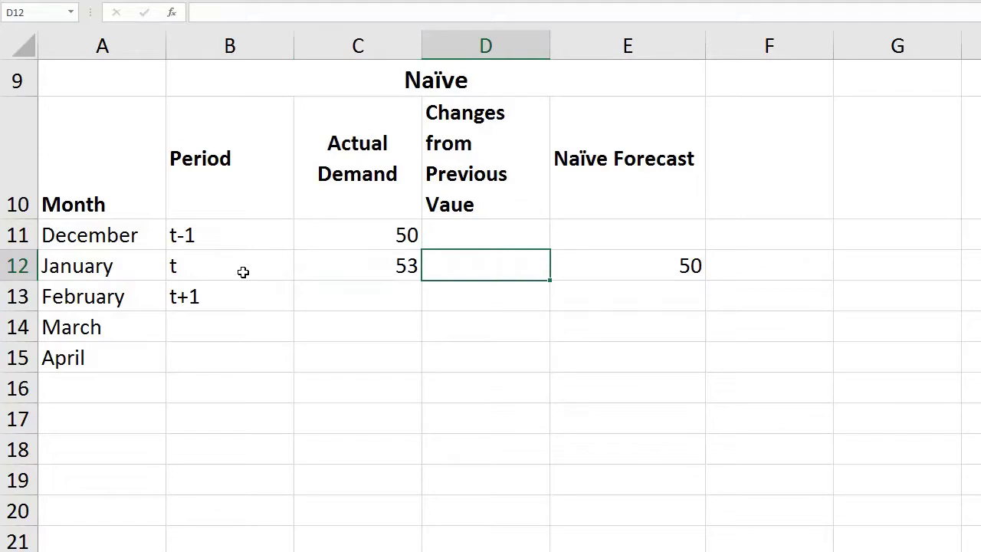
- Compute January's change in D12 as =C12-C11, giving 3
text(=)
key(Left)
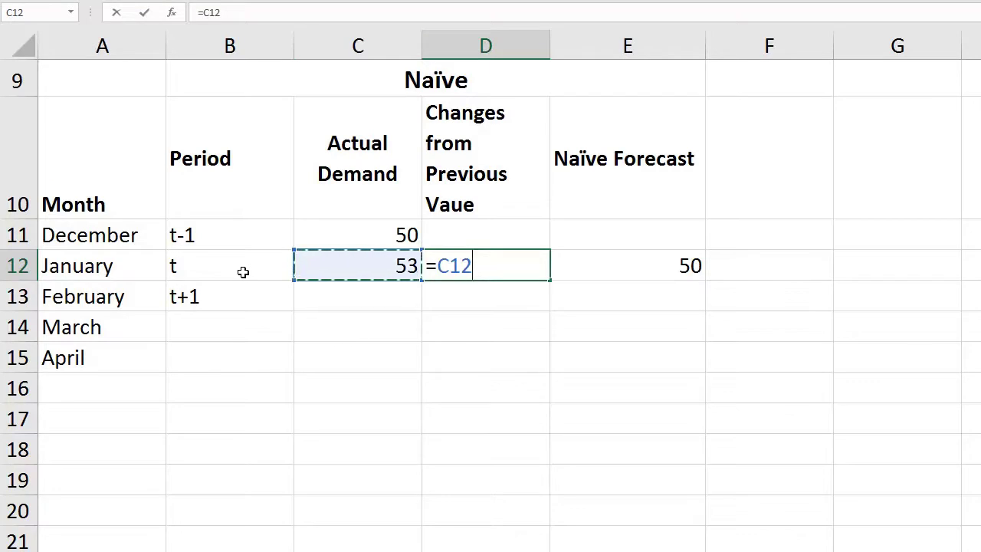
text(-)
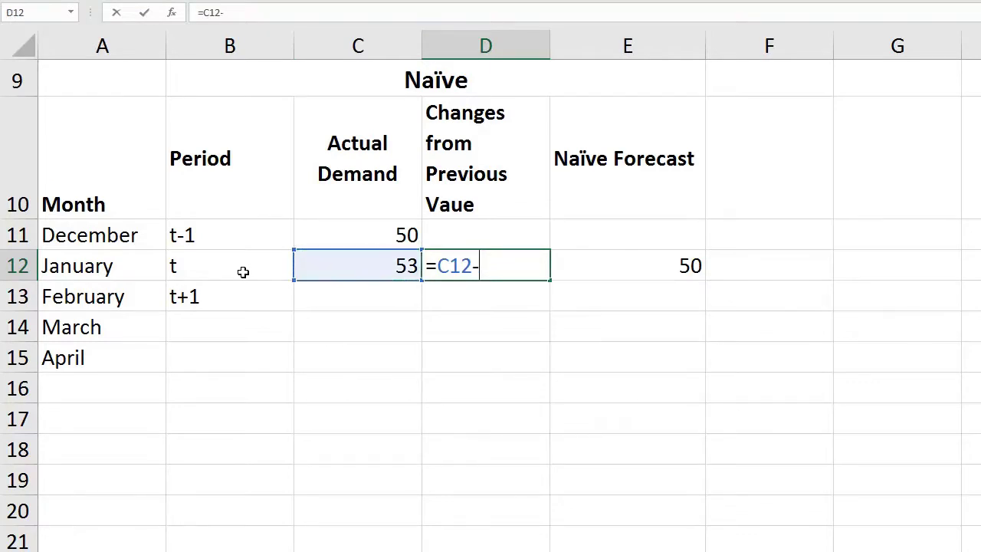
key(Left)
key(Left)
key(Right)
key(Up)
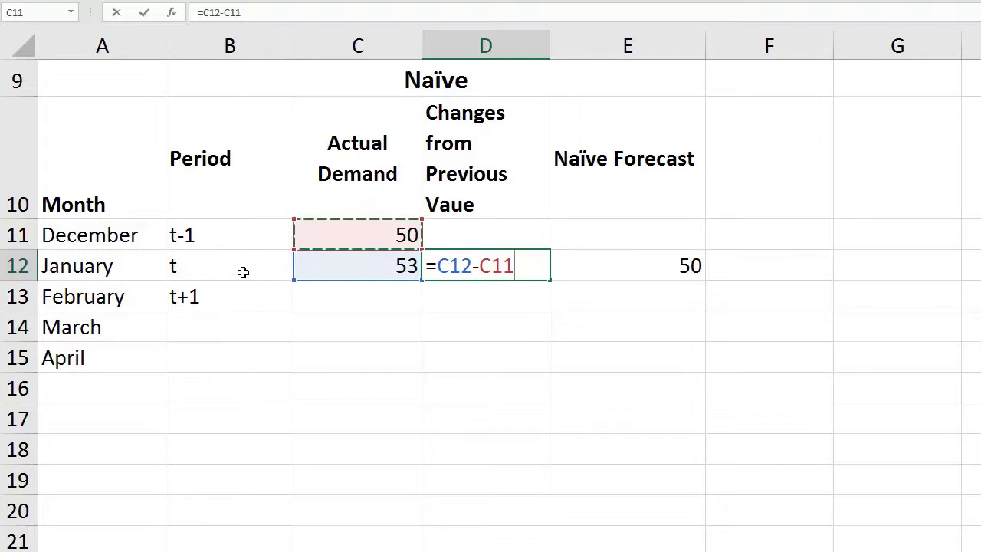
key(Return)
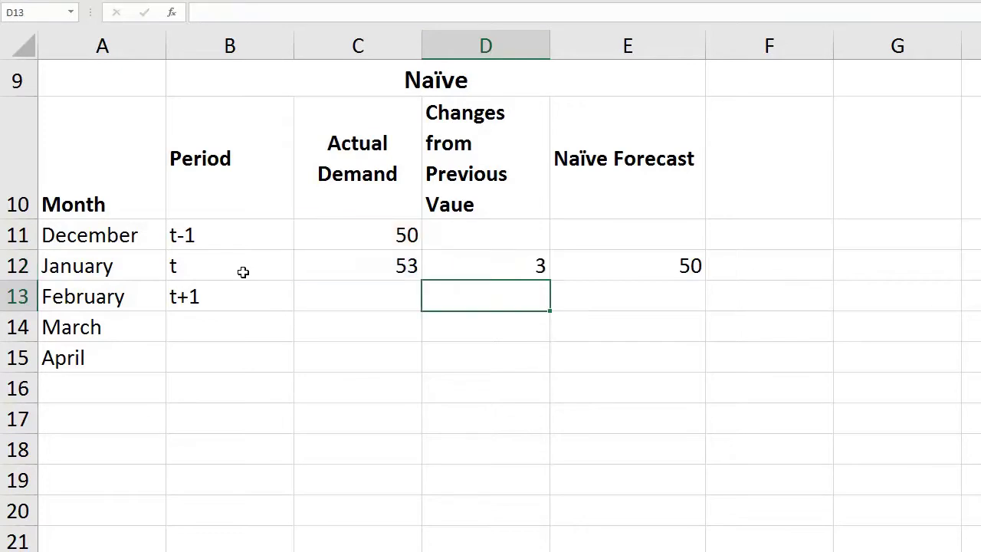
key(Up)
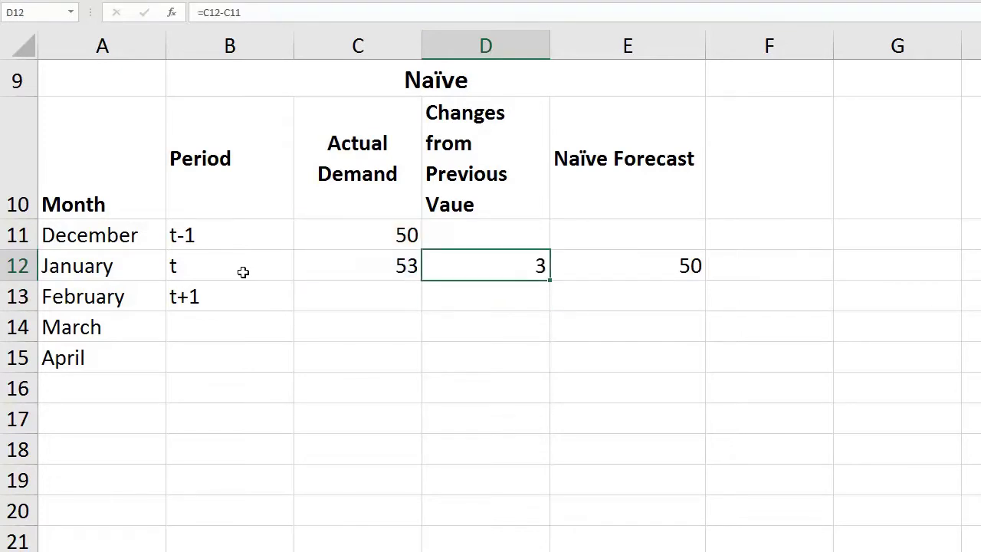
key(Right)
key(Down)
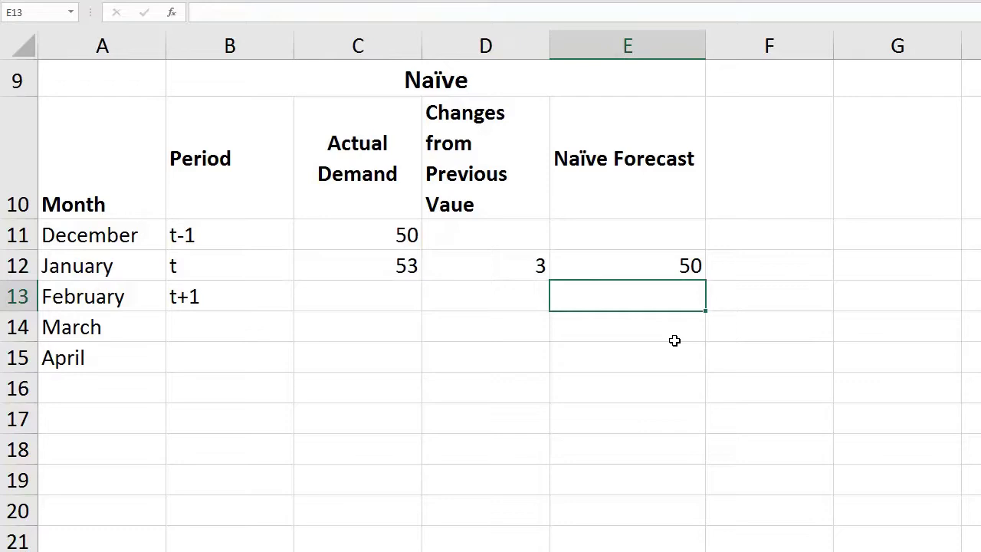
- Enter =SUM(C12:D12) in E13 so February's forecast shows 56
text(=sum()
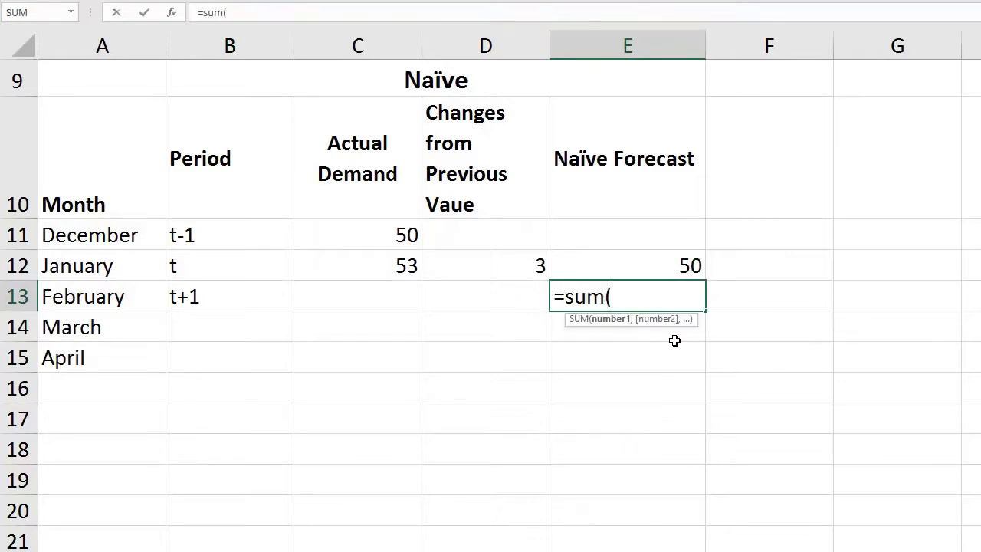
key(Left)
key(Up)
key(Left)
key(shift+Right)
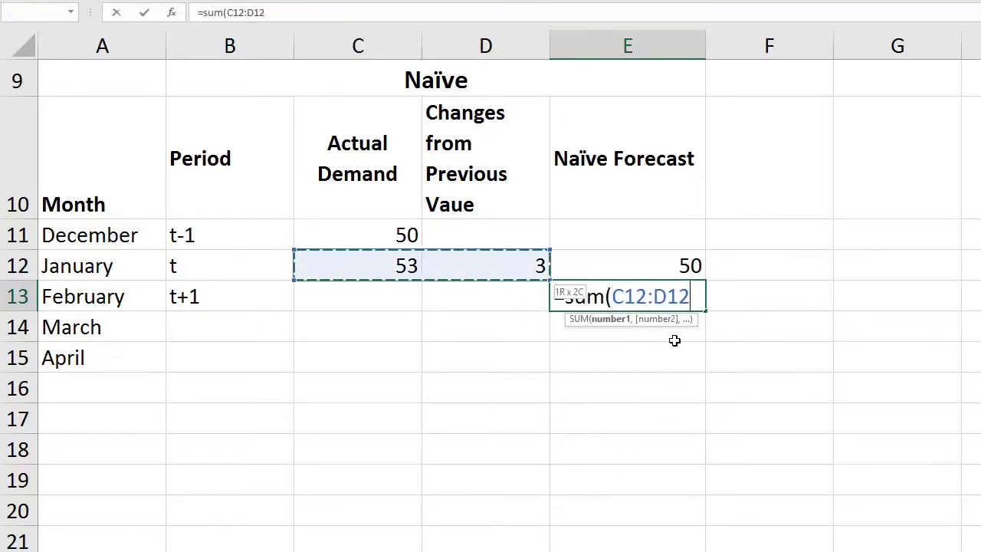
key(Return)
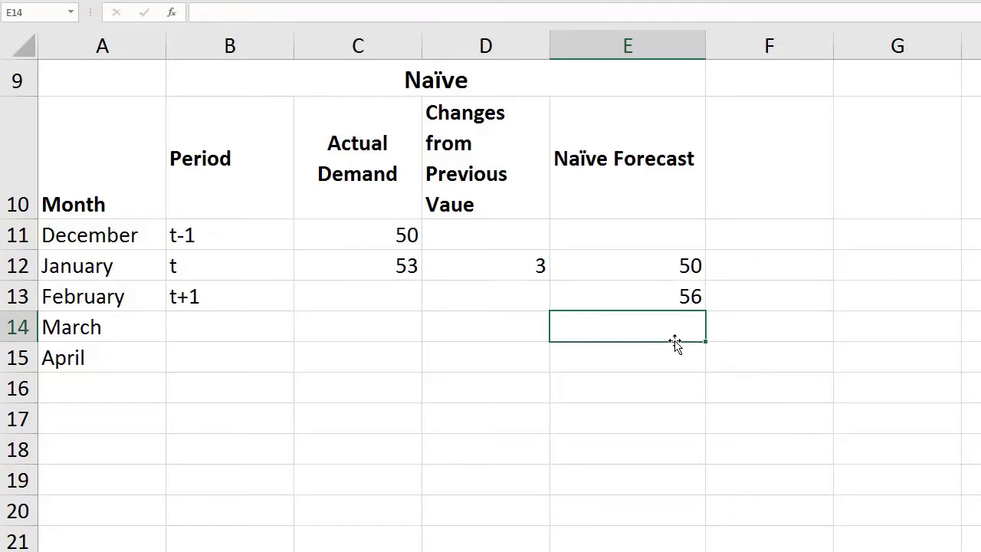
key(Up)
key(Left)
key(Left)
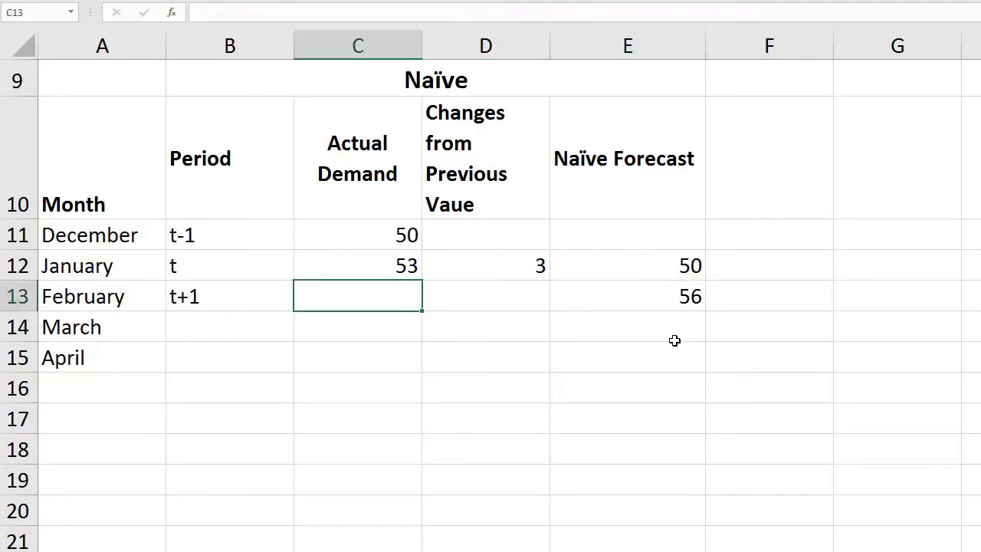
- Relabel February as t, January as t-1 and December as t-2
key(Left)
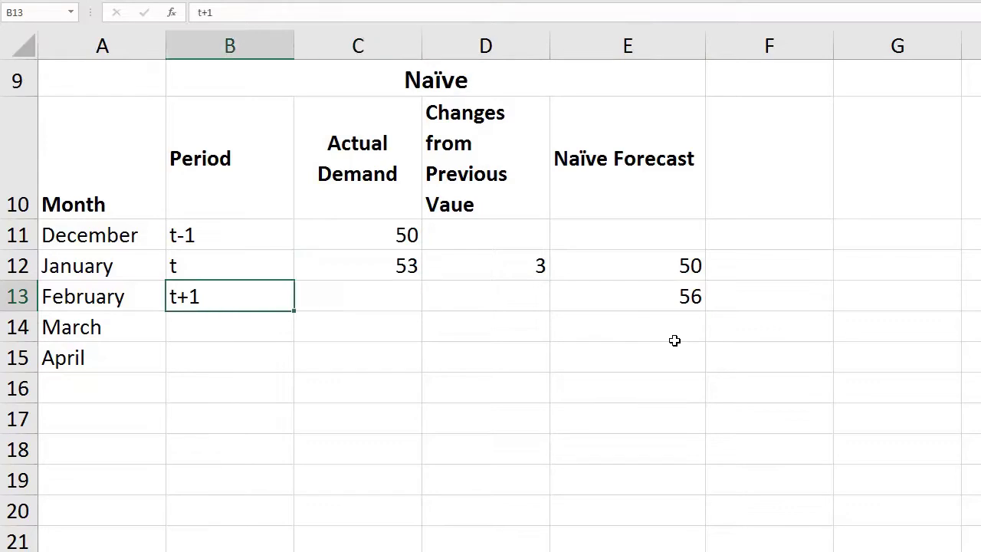
text(t)
key(Up)
key(F2)
text(-1)
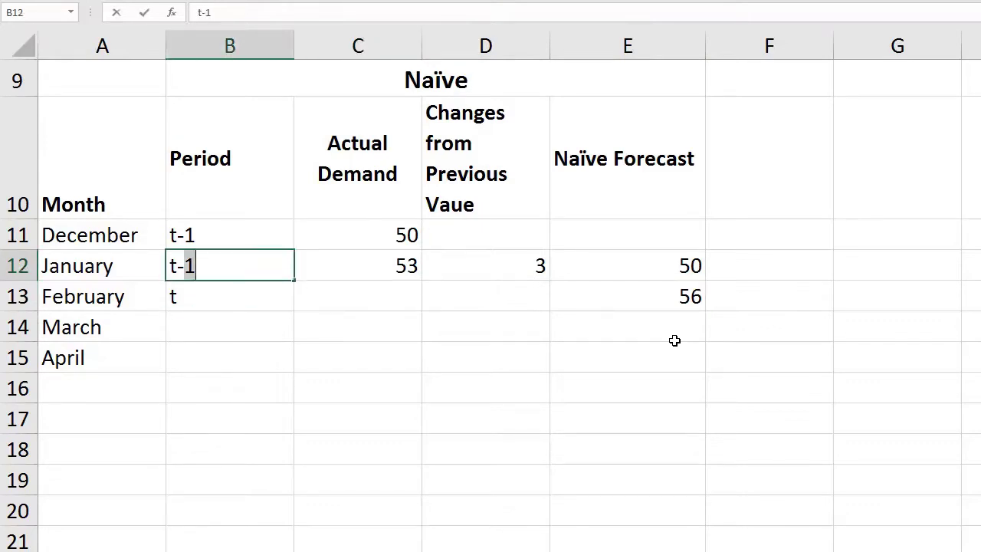
key(Up)
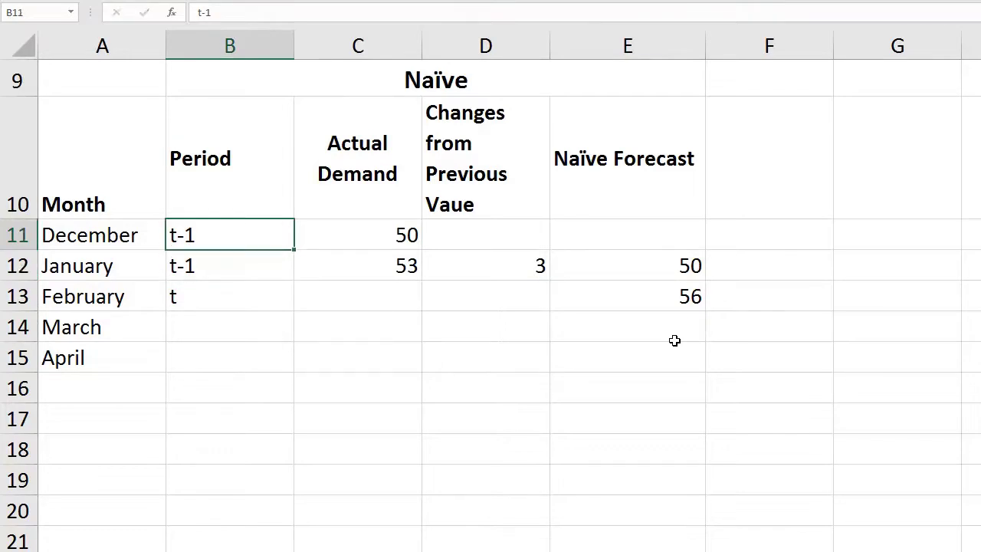
text(t-2)
key(Return)
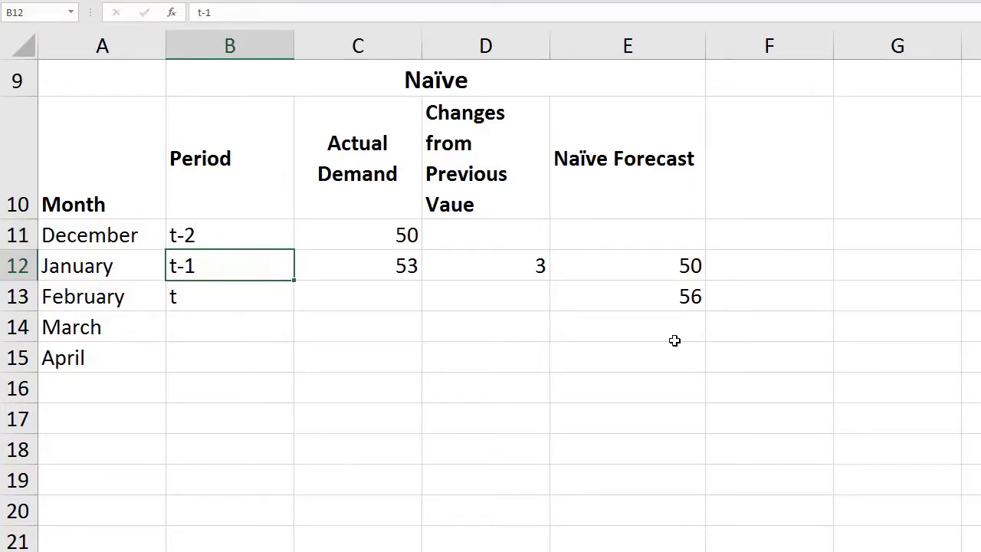
- Label March's period in B14 as t+1
key(Down)
key(Up)
key(Up)
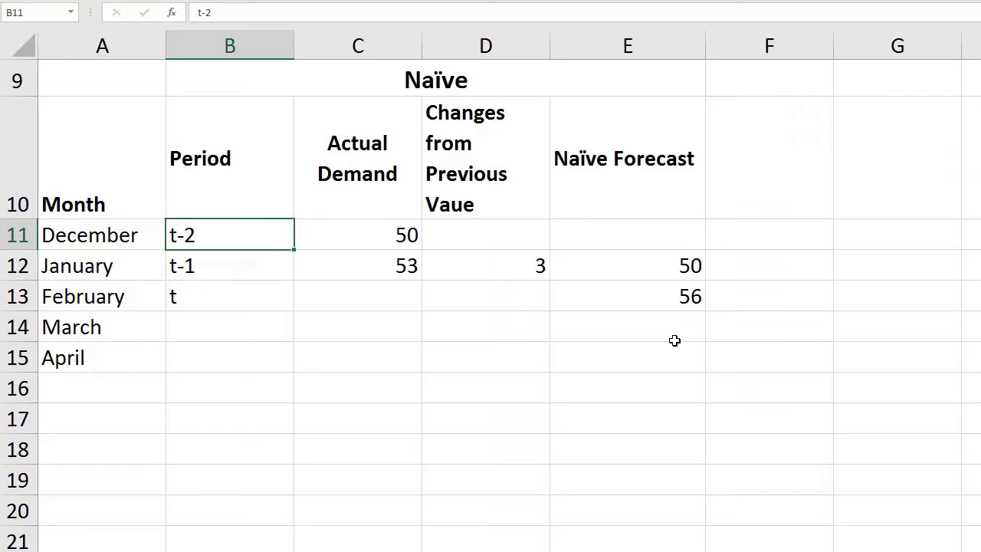
key(Down)
key(Down)
key(Down)
text(t+1)
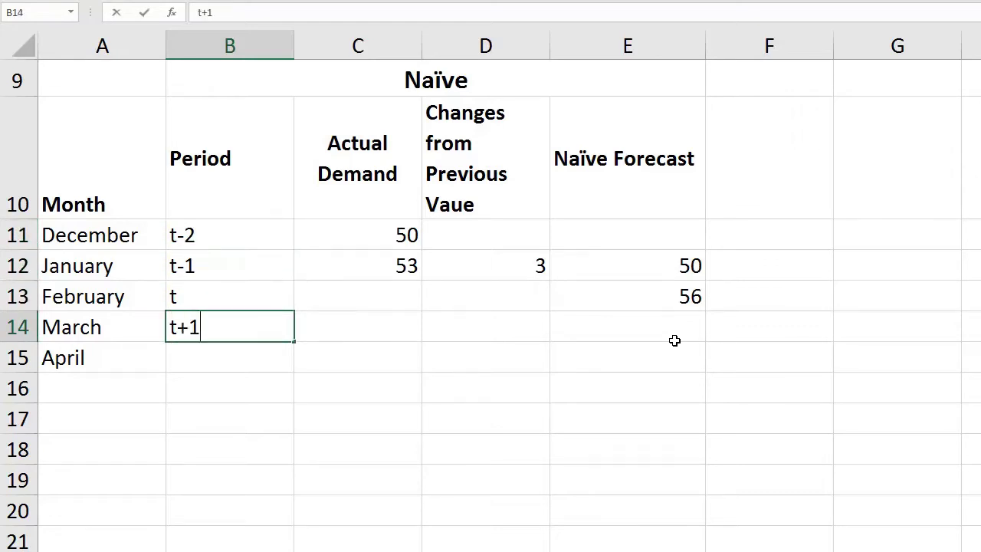
key(Return)
key(Up)
key(Up)
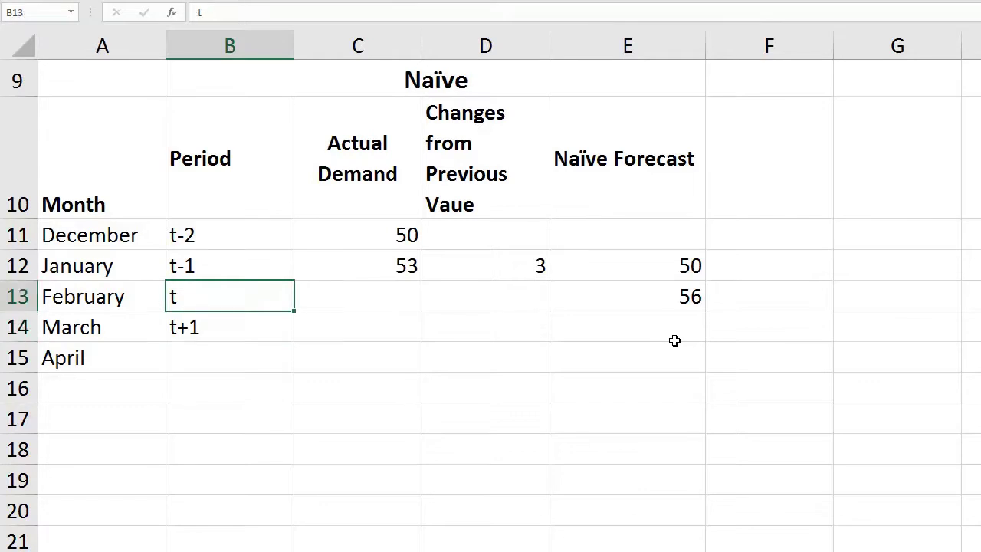
key(Right)
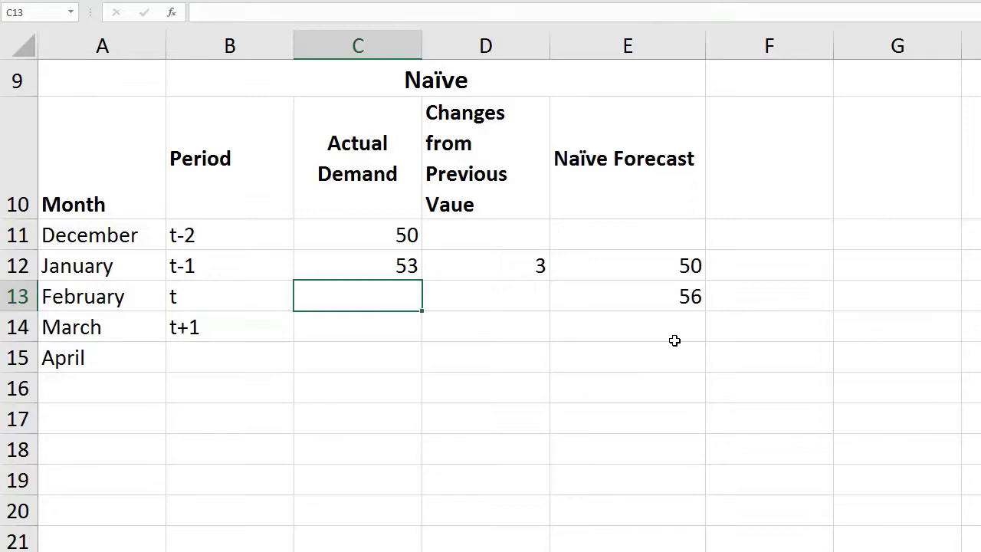
- Enter 49 as February's actual demand in C13
text(49)
key(Return)
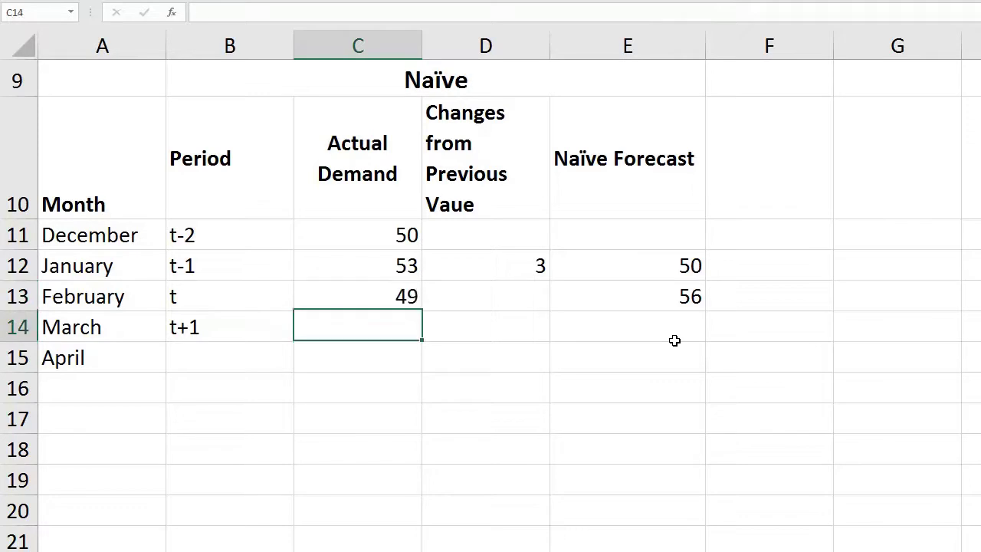
key(Up)
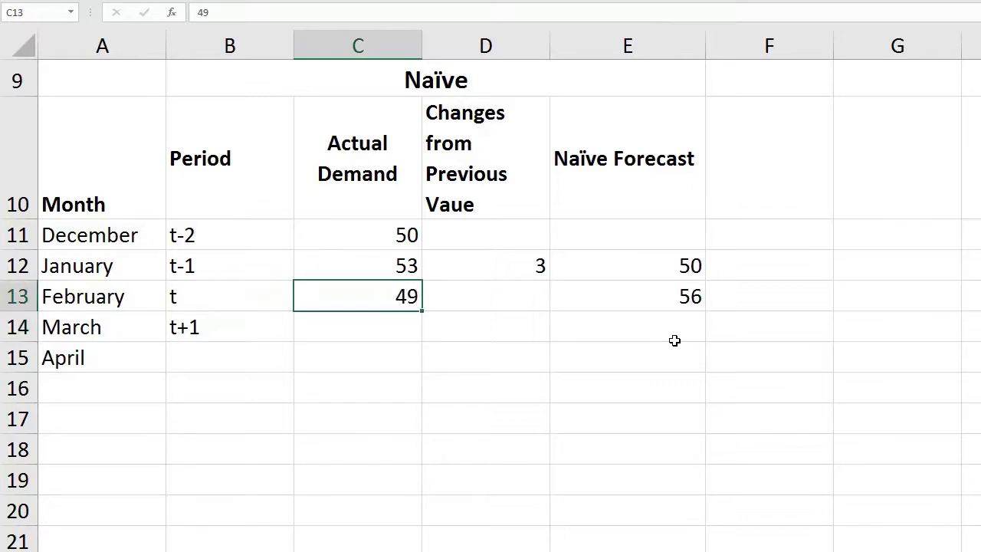
key(Right)
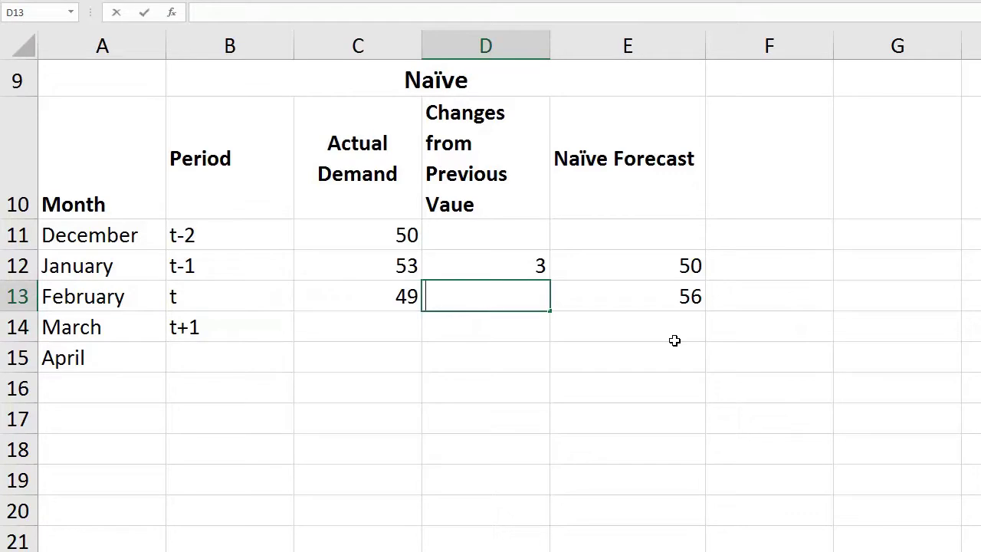
- Compute February's change in D13 as =C13-C12, giving -4
text(=)
key(Left)
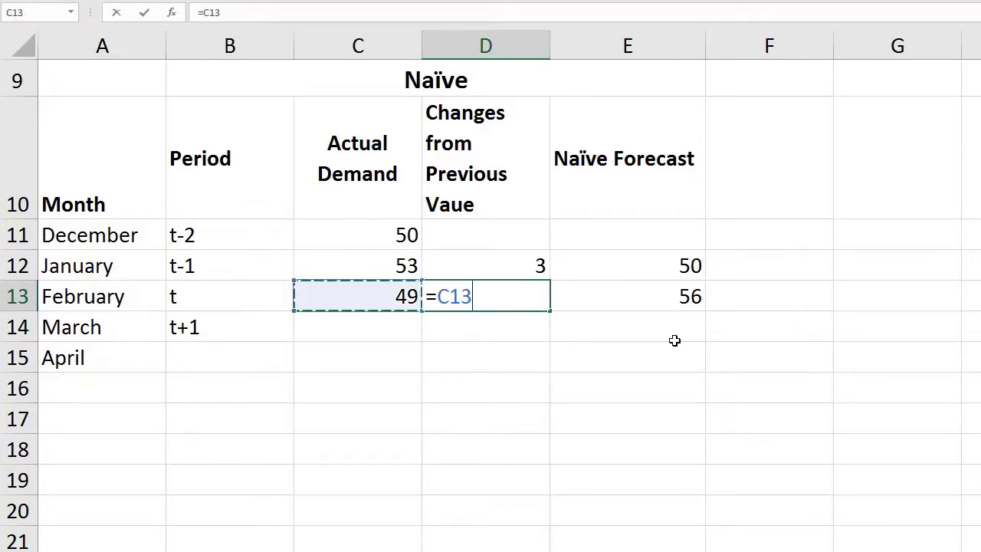
text(-)
key(Left)
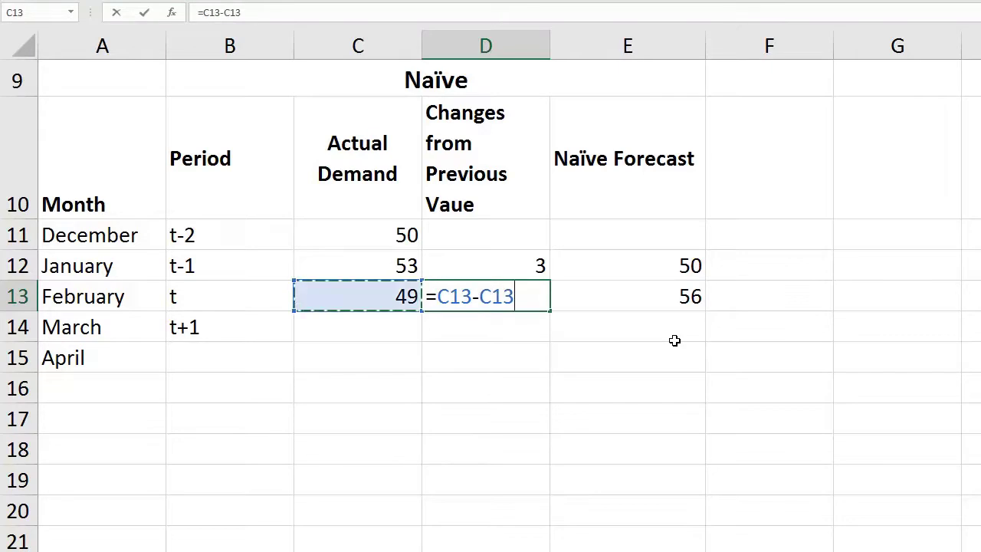
key(Up)
key(Return)
key(Up)
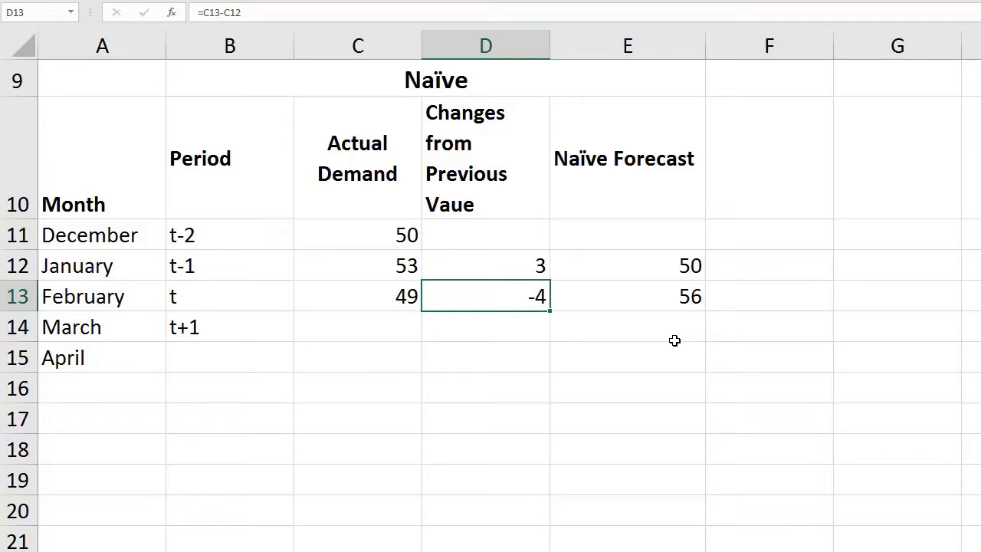
key(Right)
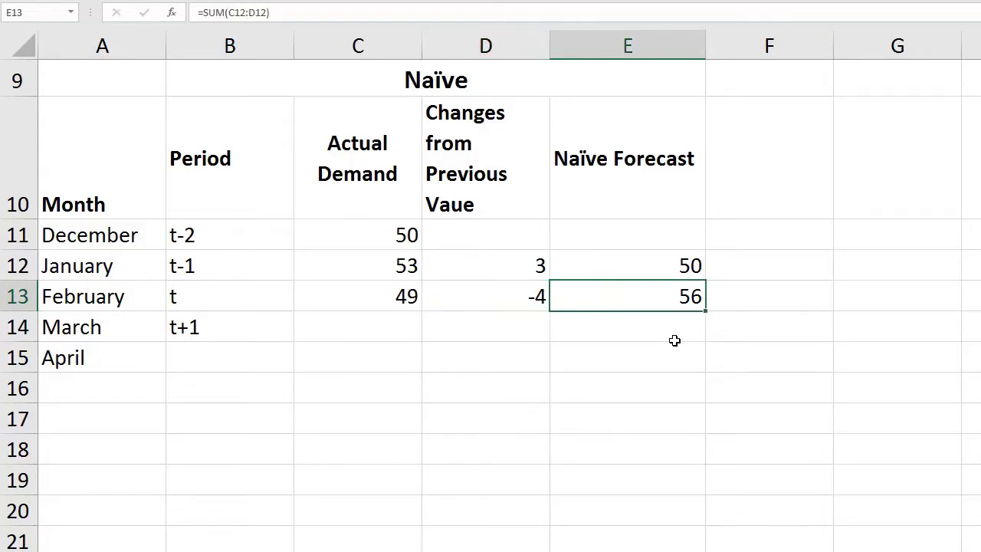
key(Down)
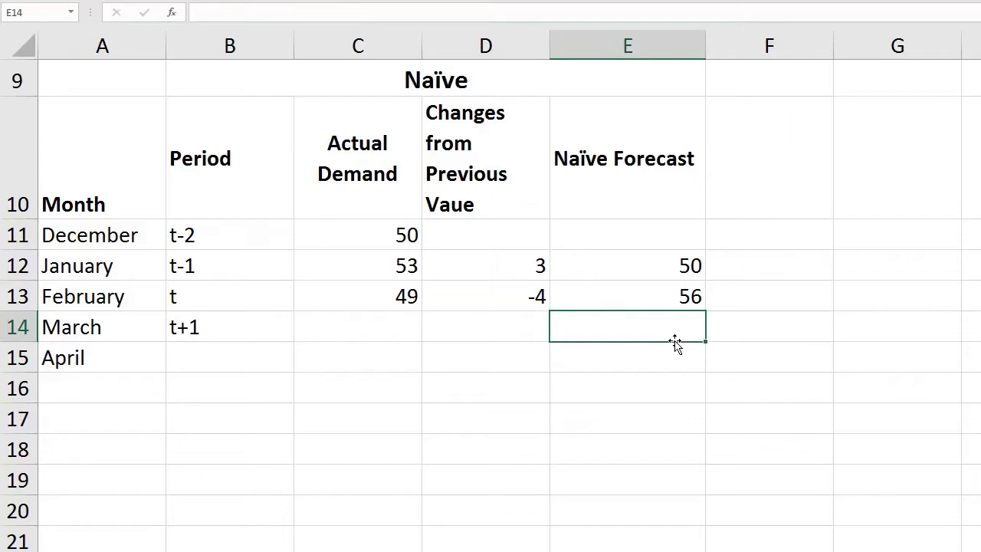
- Enter =SUM(C13:D13) in E14 so March's forecast shows 45
text(=sum()
key(Left)
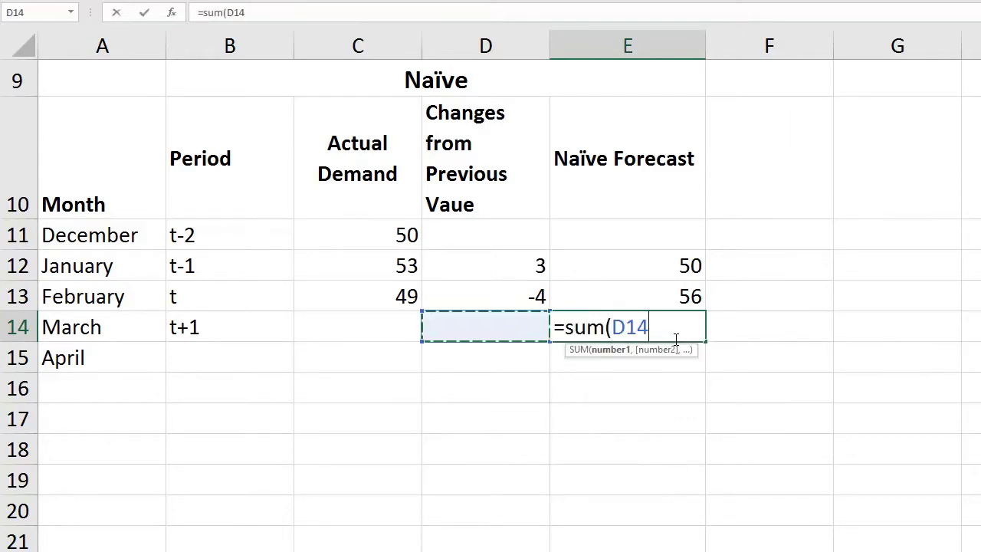
key(Left)
key(Up)
key(shift+Right)
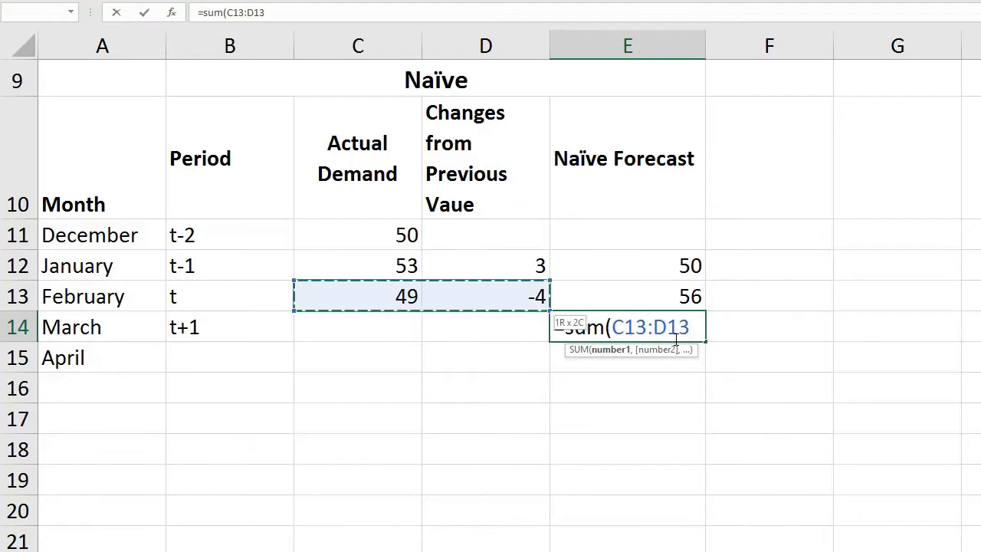
key(Return)
key(Up)
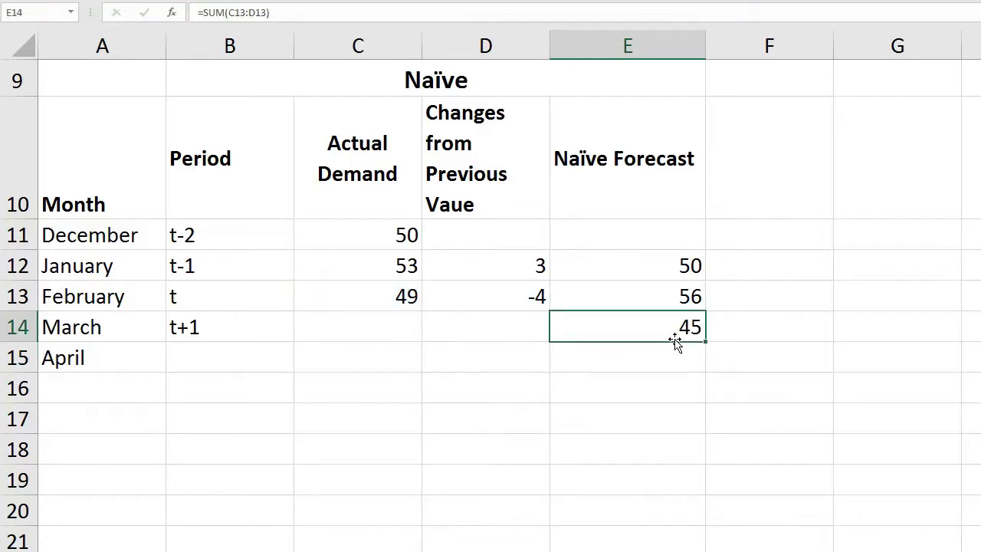
click(395, 233)
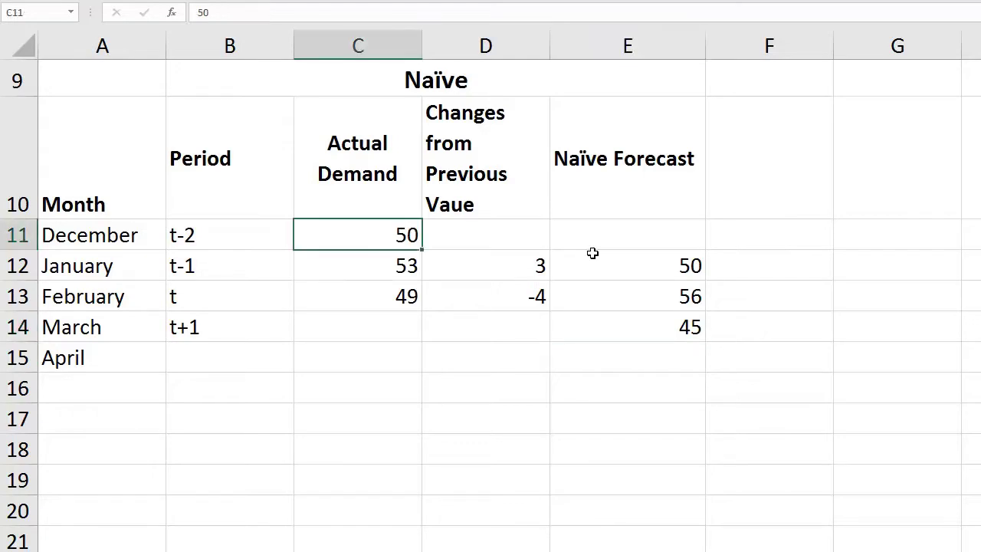
click(666, 263)
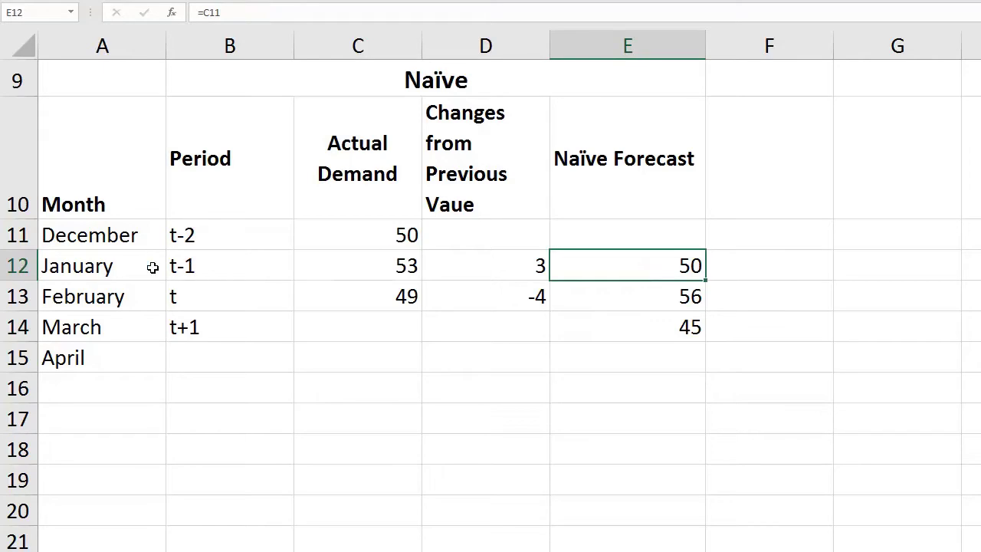
click(389, 241)
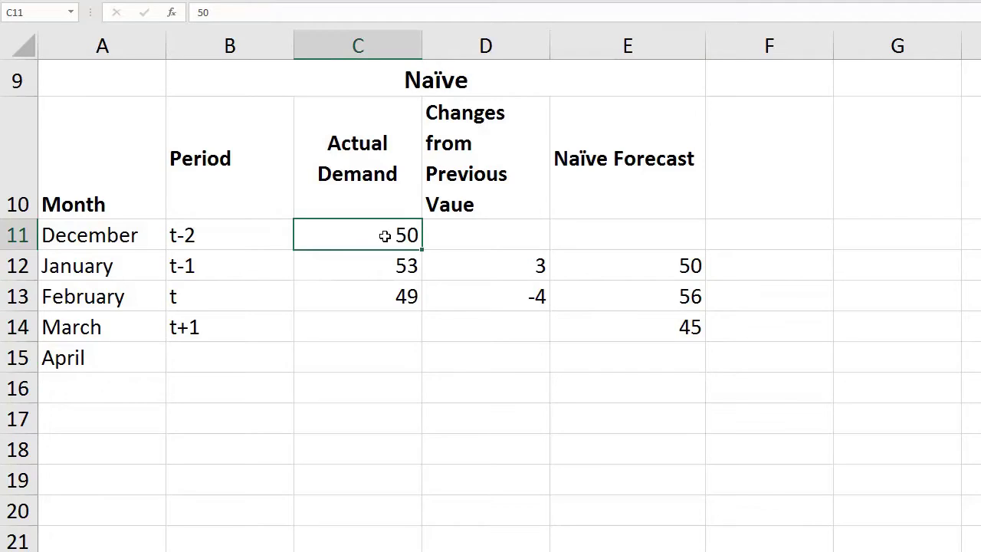
click(385, 297)
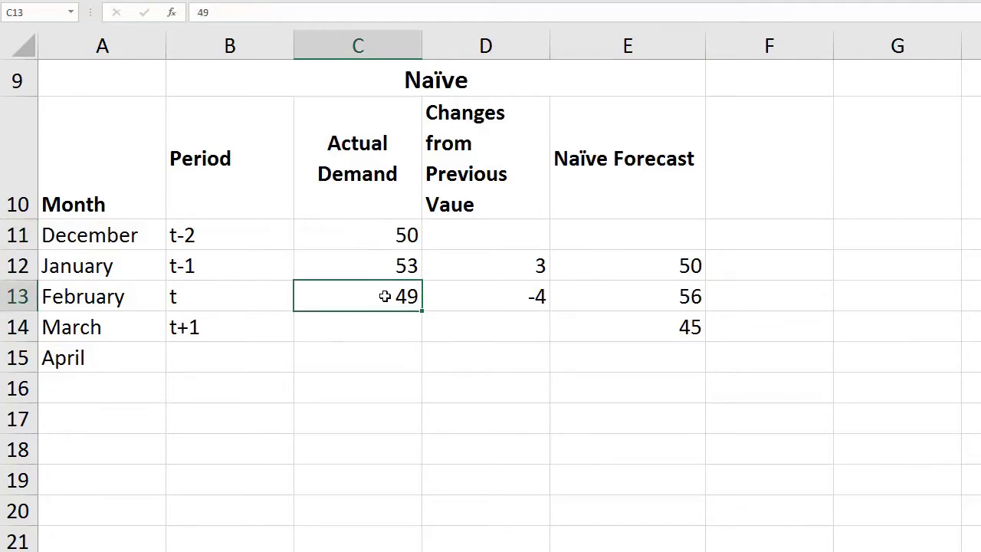
drag(402, 234, 385, 295)
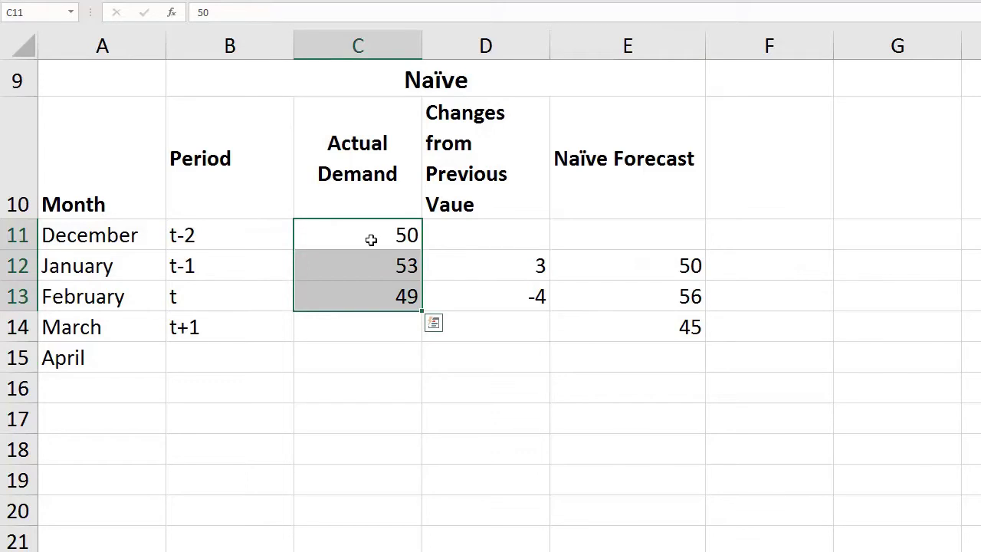
click(347, 233)
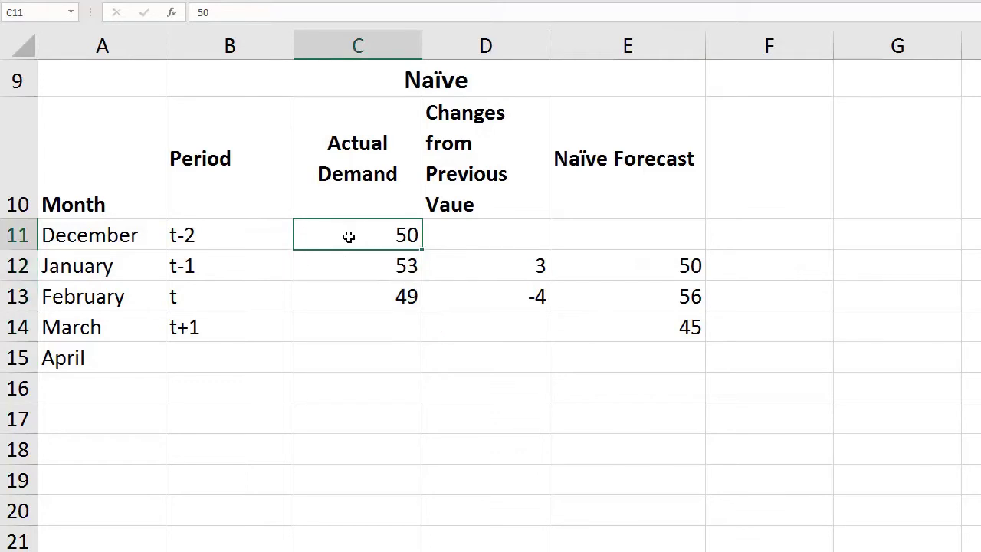
drag(378, 266, 385, 292)
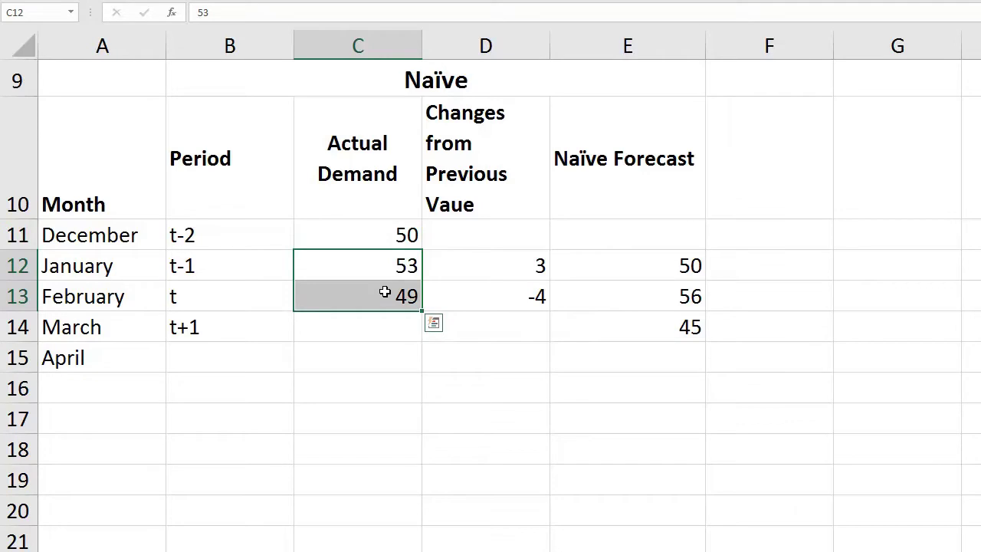
click(458, 298)
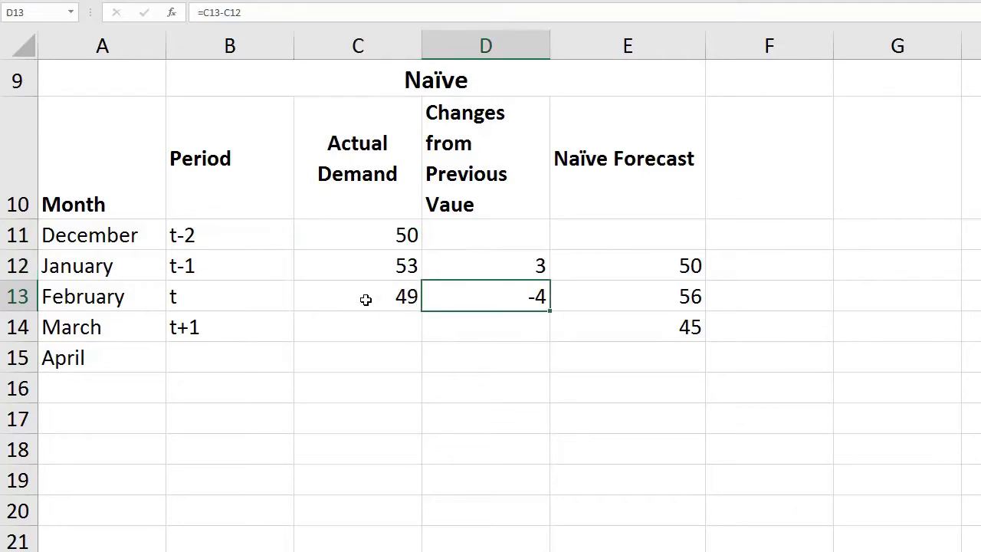
drag(366, 299, 516, 296)
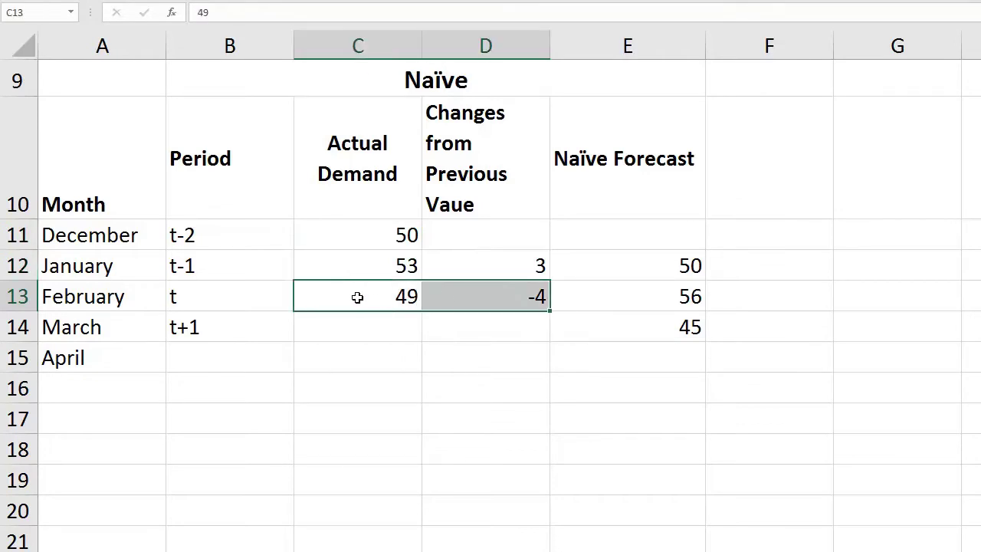
click(387, 299)
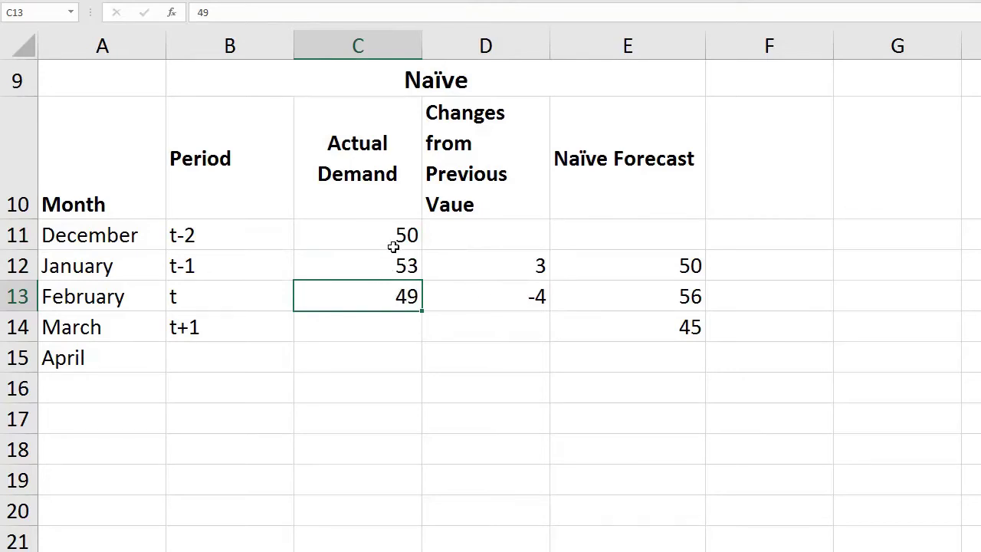
click(662, 326)
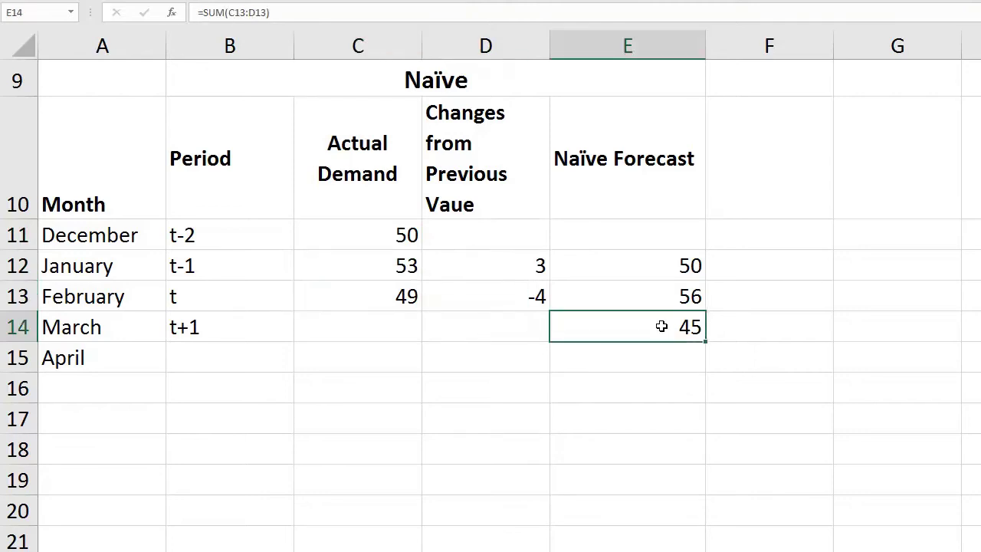
click(393, 274)
drag(394, 274, 395, 289)
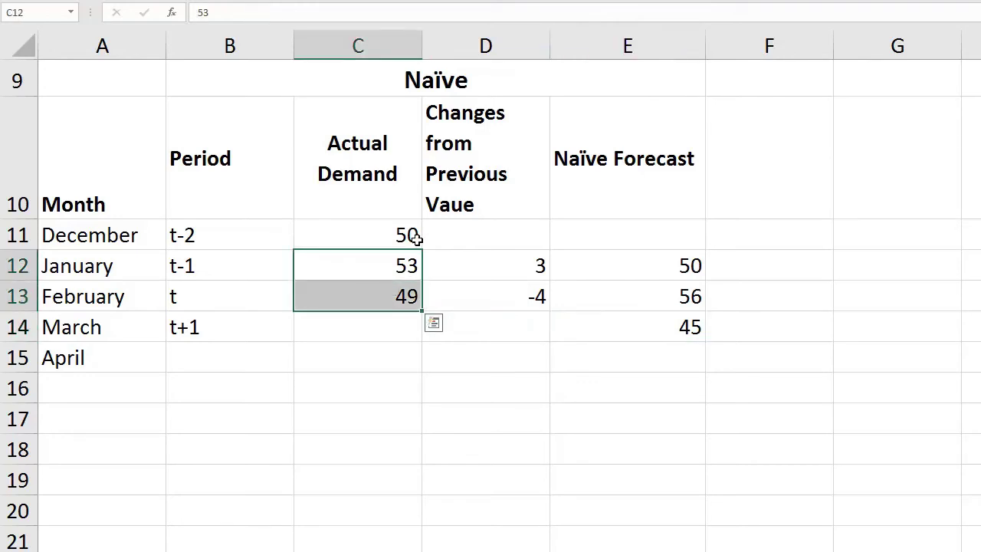